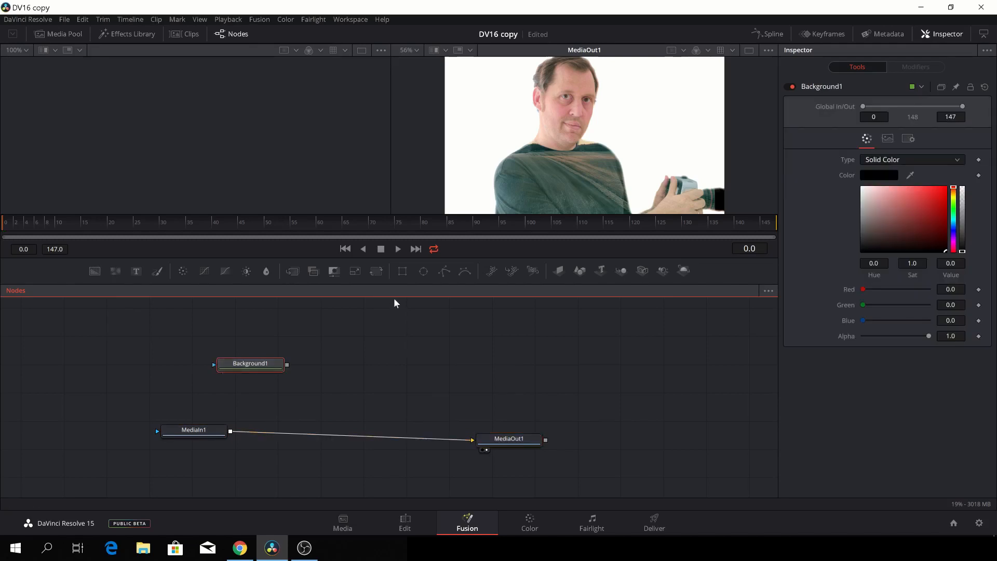
Add a Rectangle node, insert Merge1 between MediaIn1 and MediaOut1, and feed Background1 into Merge1.
left_click_drag(401, 270, 167, 360)
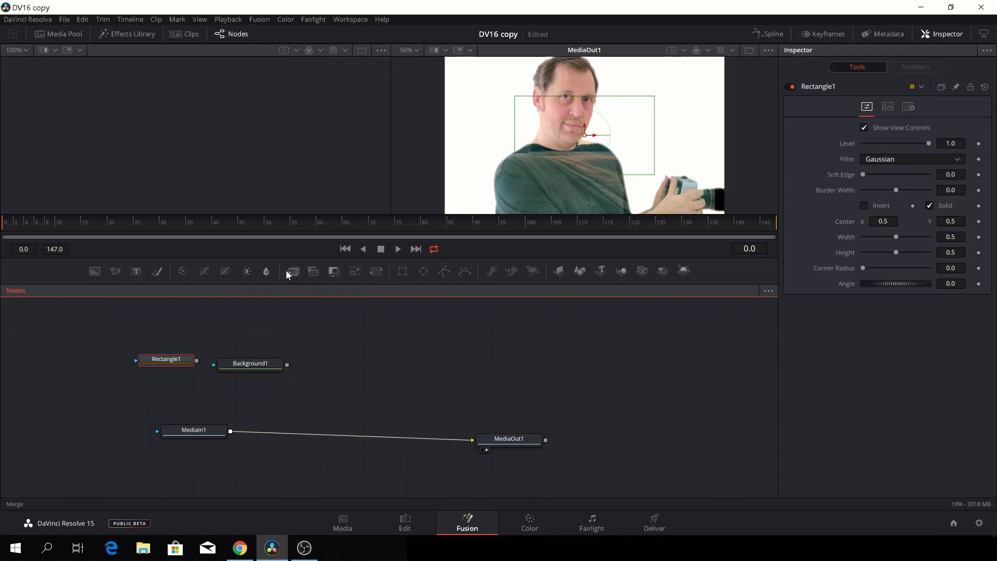
left_click_drag(285, 269, 319, 441)
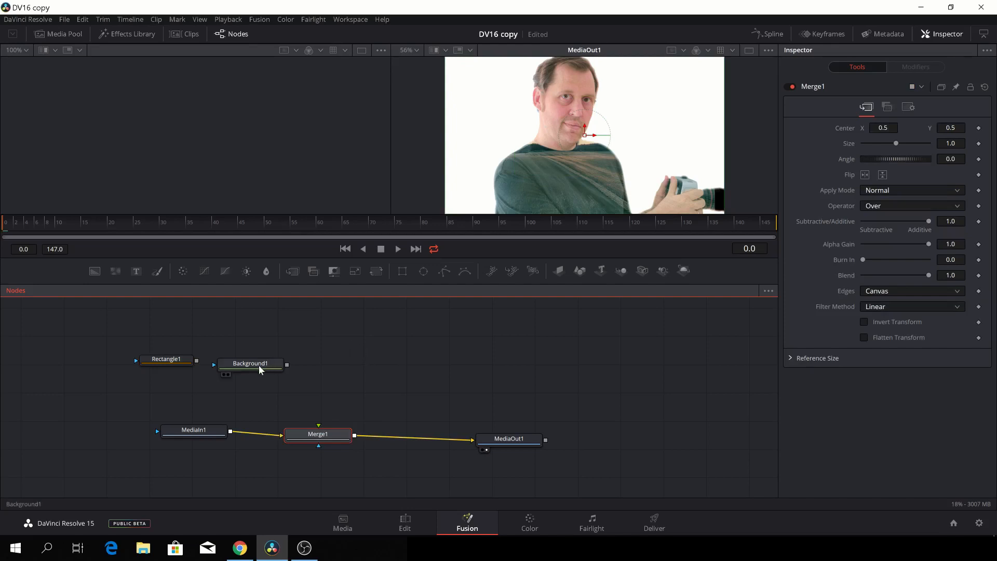
left_click_drag(262, 363, 272, 337)
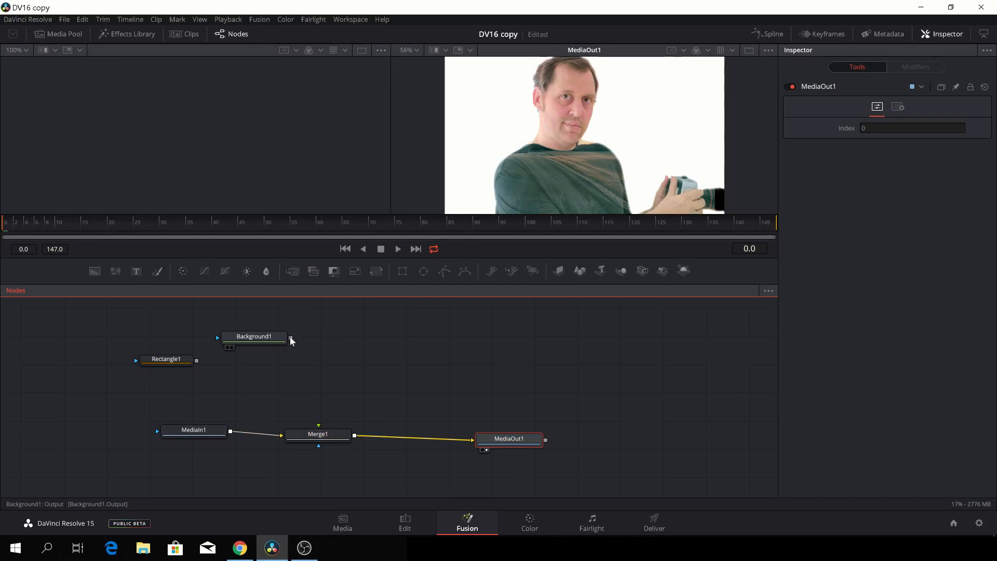
left_click_drag(291, 340, 322, 439)
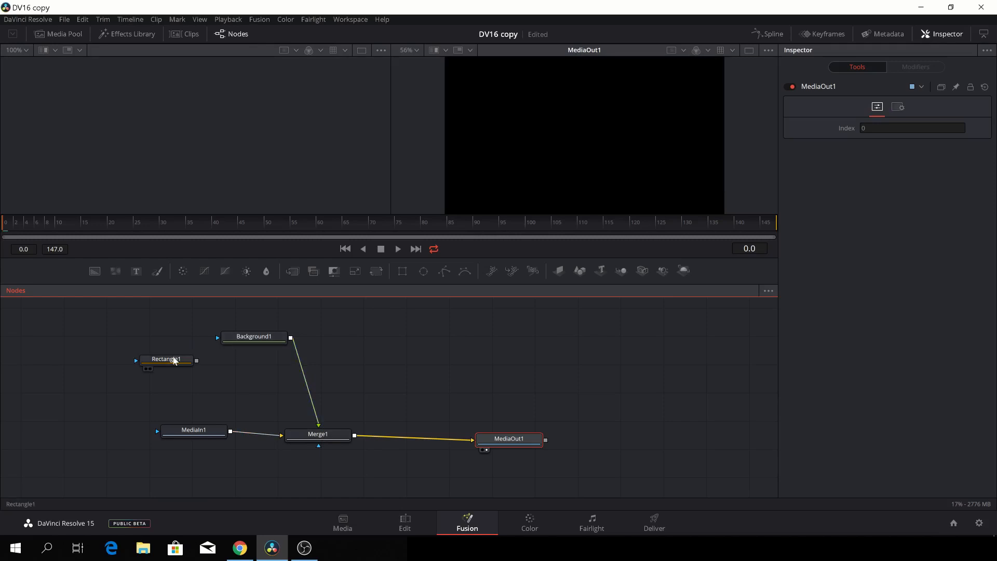
left_click_drag(176, 359, 219, 337)
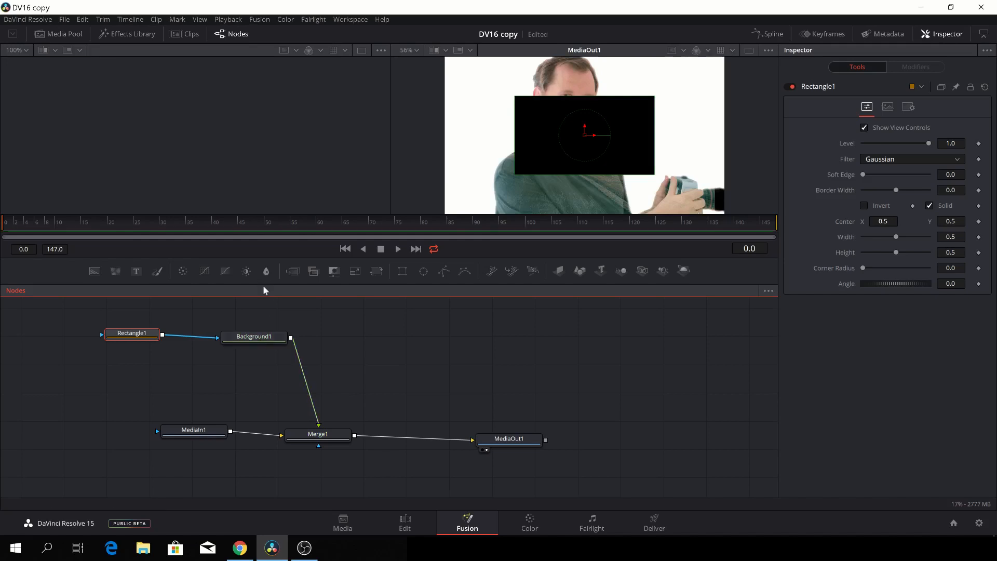
Colour Background1 red, widen Rectangle1 into a rounded bar, and place it at the lower left of the frame.
left_click(268, 337)
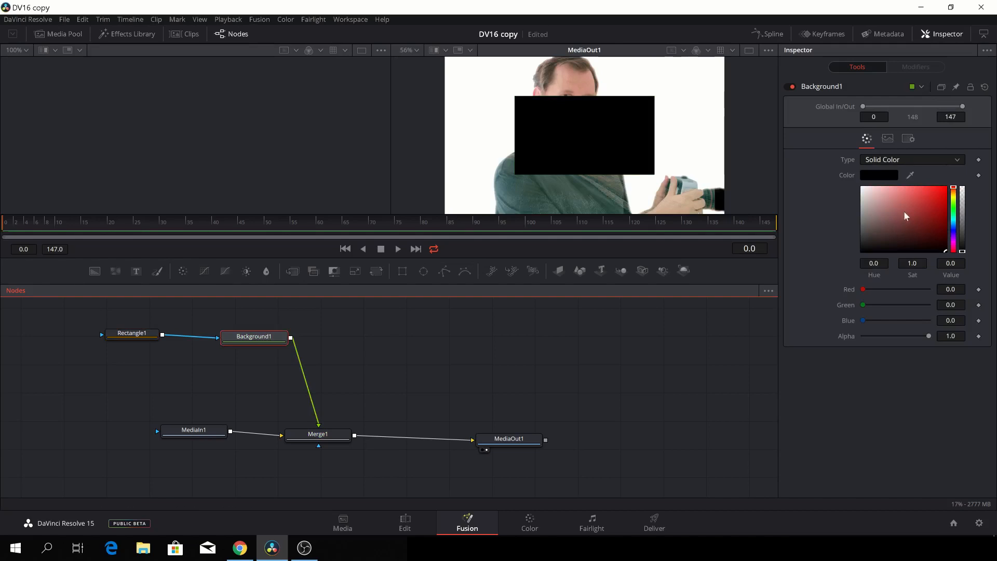
left_click_drag(946, 192, 935, 214)
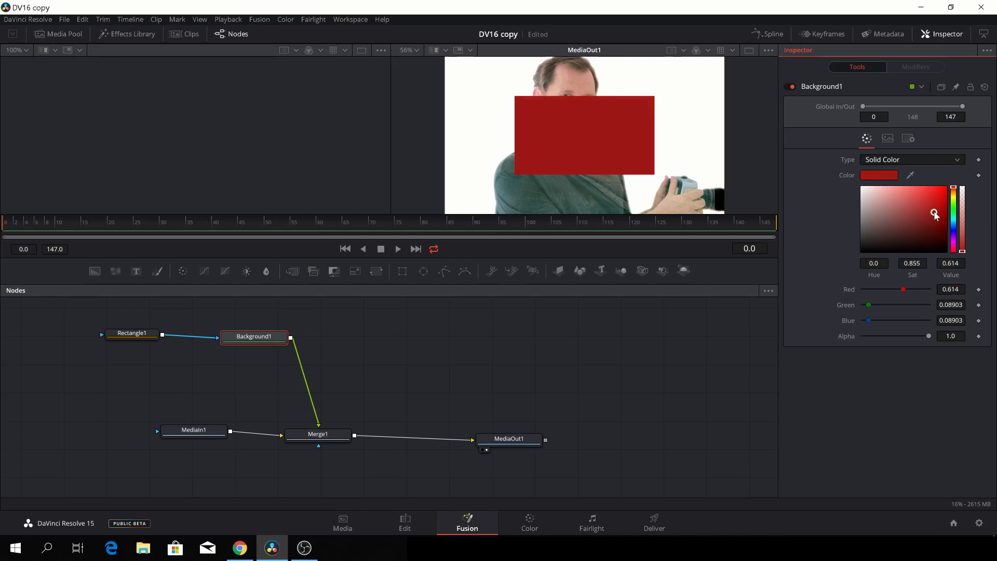
left_click(133, 338)
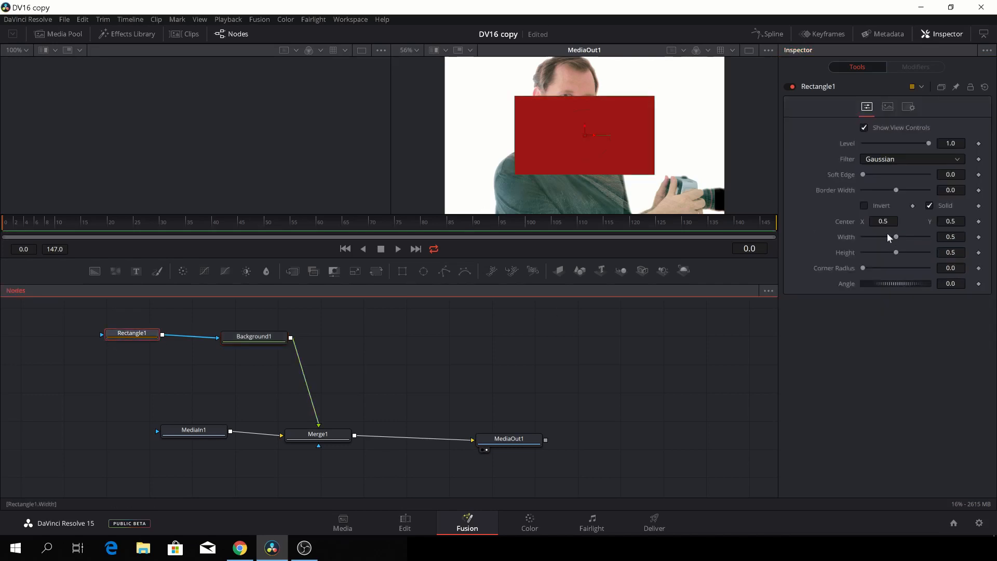
left_click_drag(896, 236, 876, 251)
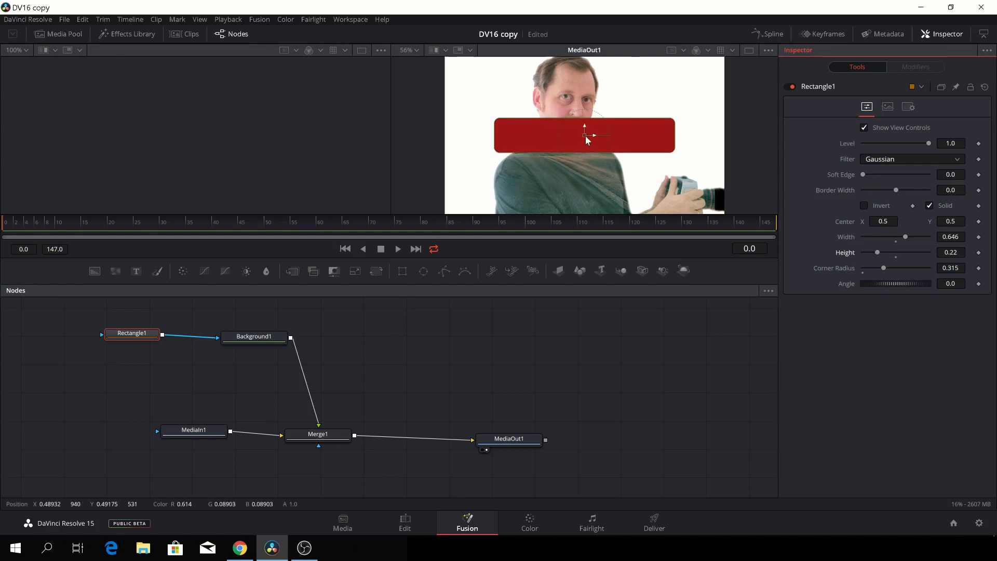
left_click_drag(584, 135, 538, 186)
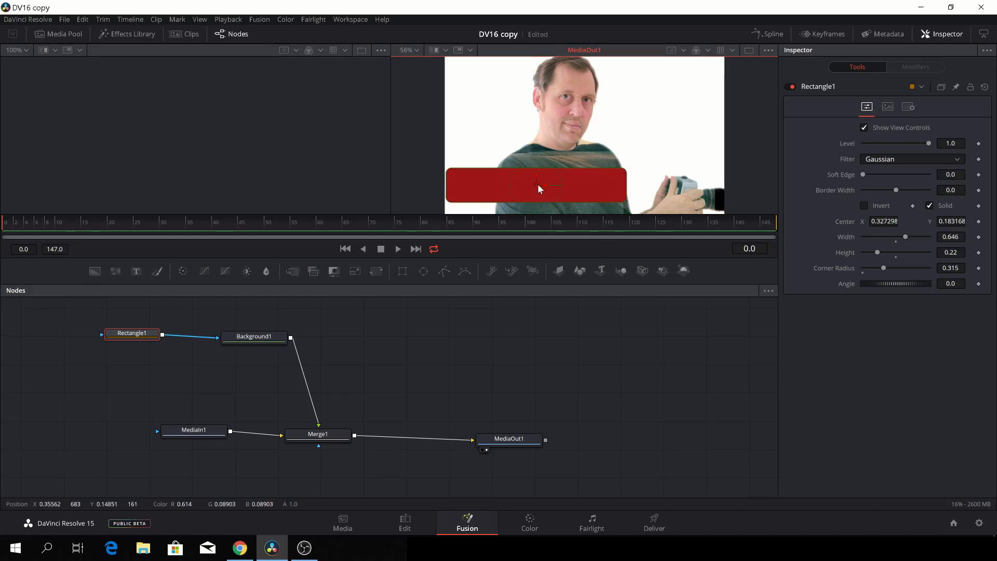
left_click_drag(537, 183, 537, 194)
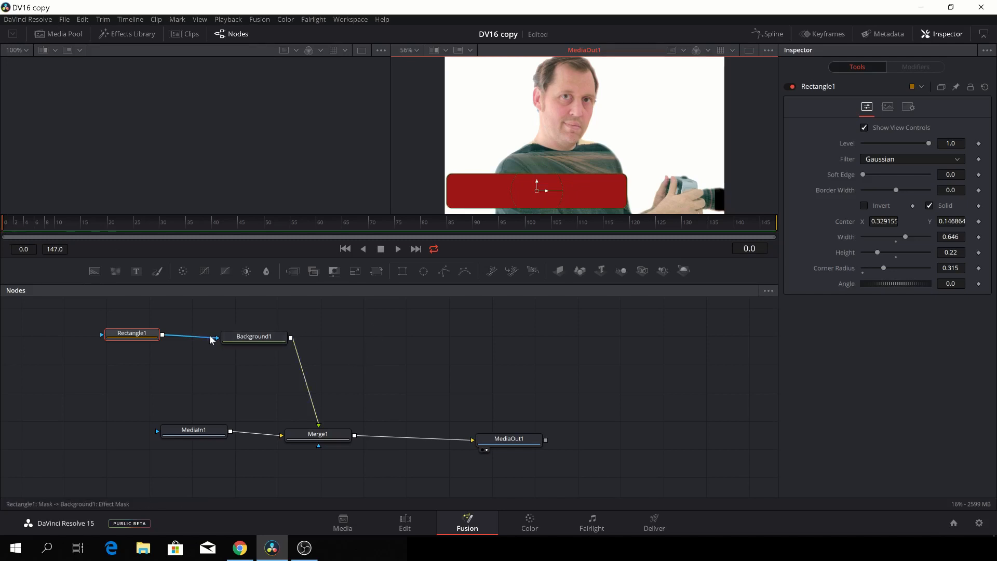
Keyframe Merge1's centre off-screen left at frame 0 and on-screen at frame 25, then preview it.
left_click(330, 437)
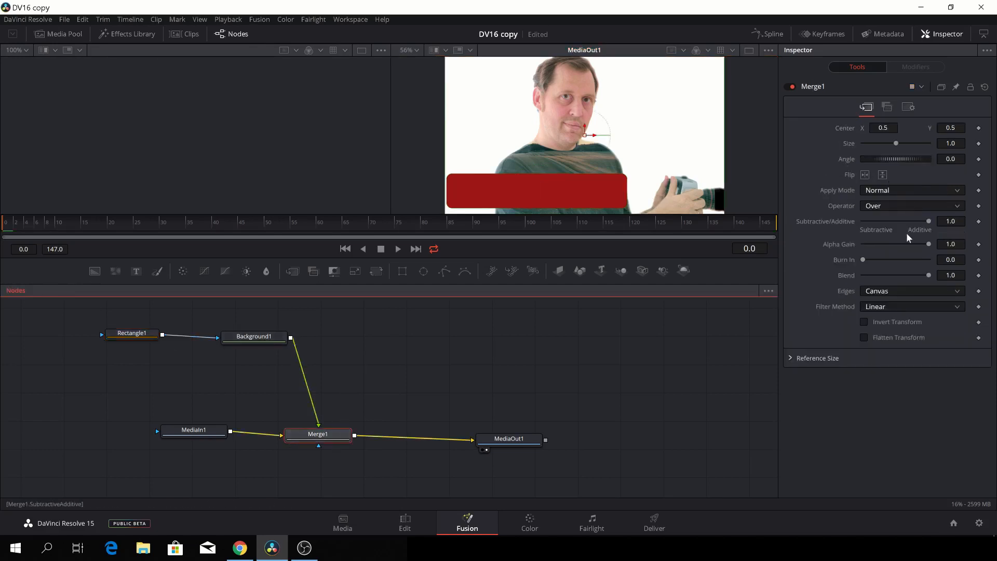
left_click_drag(882, 127, 426, 117)
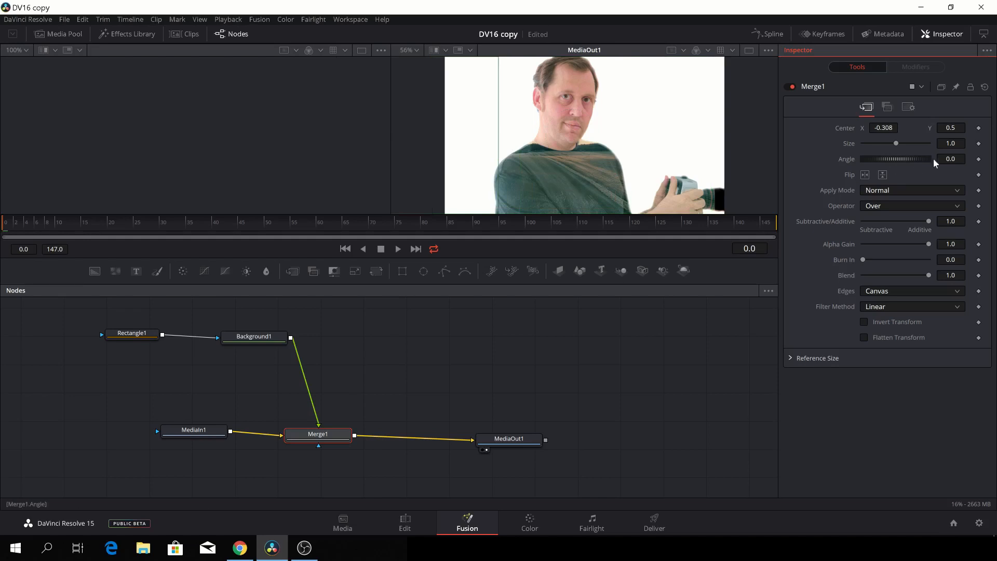
left_click(979, 128)
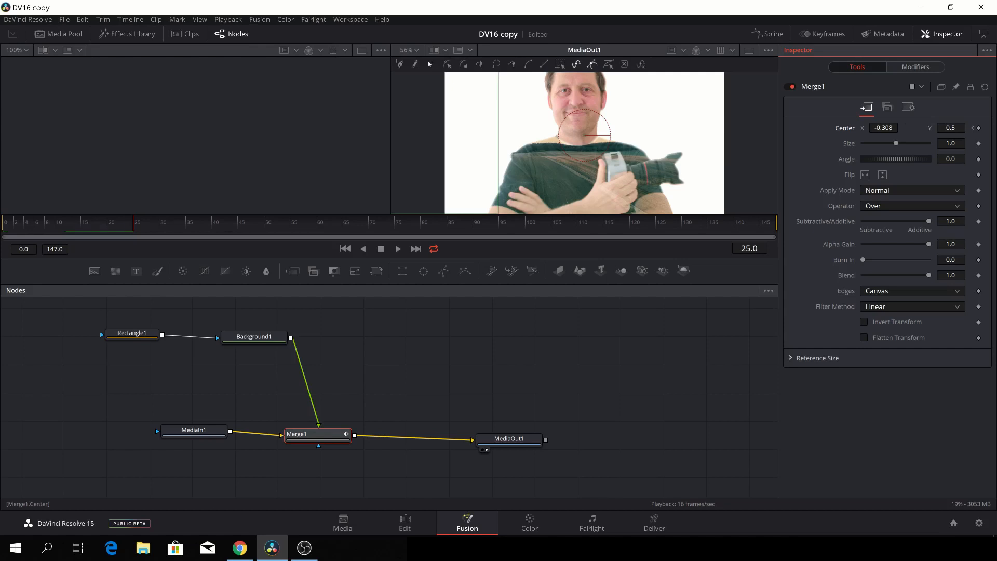
left_click_drag(882, 128, 924, 128)
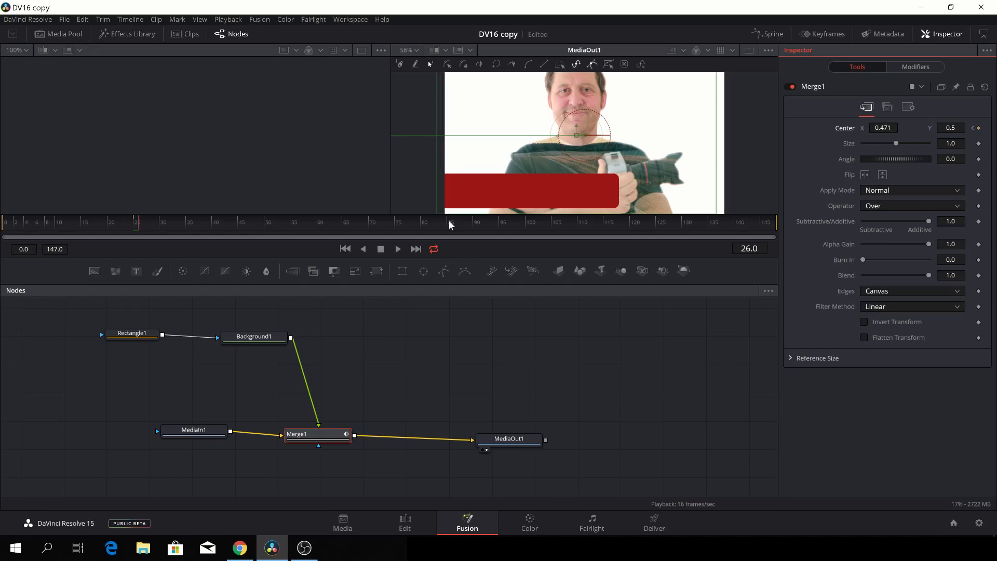
key("space")
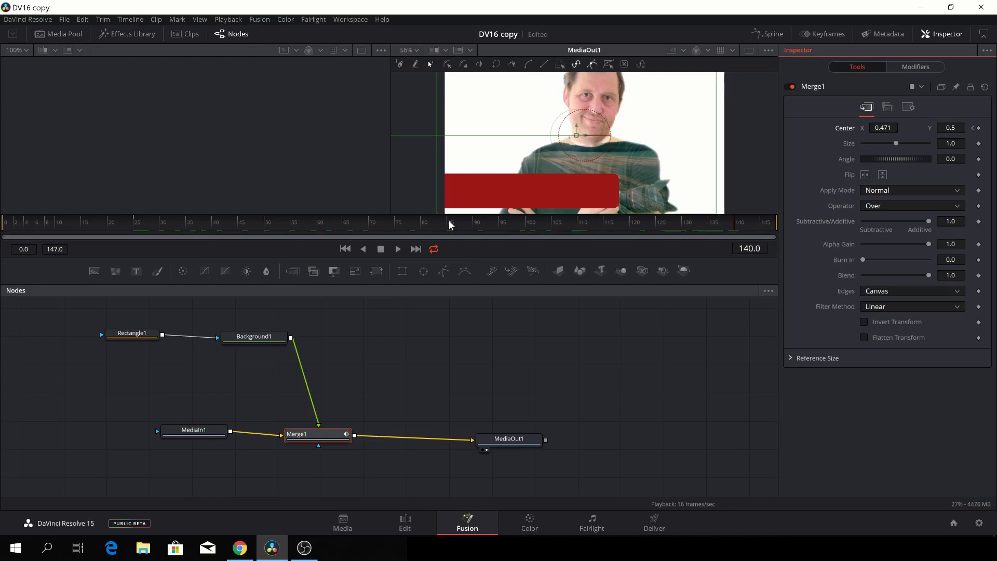
Hold the bar with a keyframe at frame 140 and slide it off-frame to X -0.159 by frame 147.
left_click(979, 128)
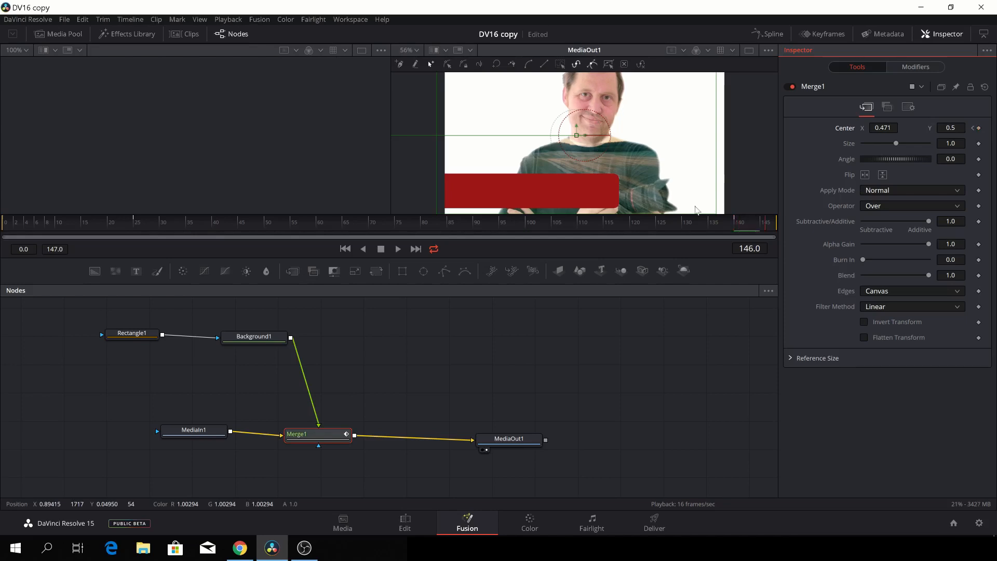
key("Left")
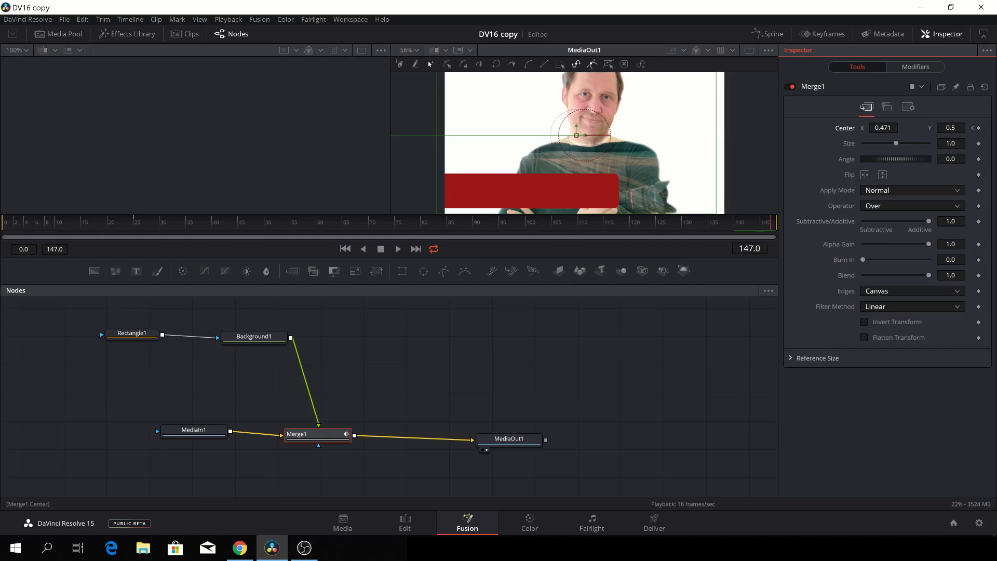
left_click_drag(577, 135, 425, 135)
left_click_drag(619, 142, 577, 142)
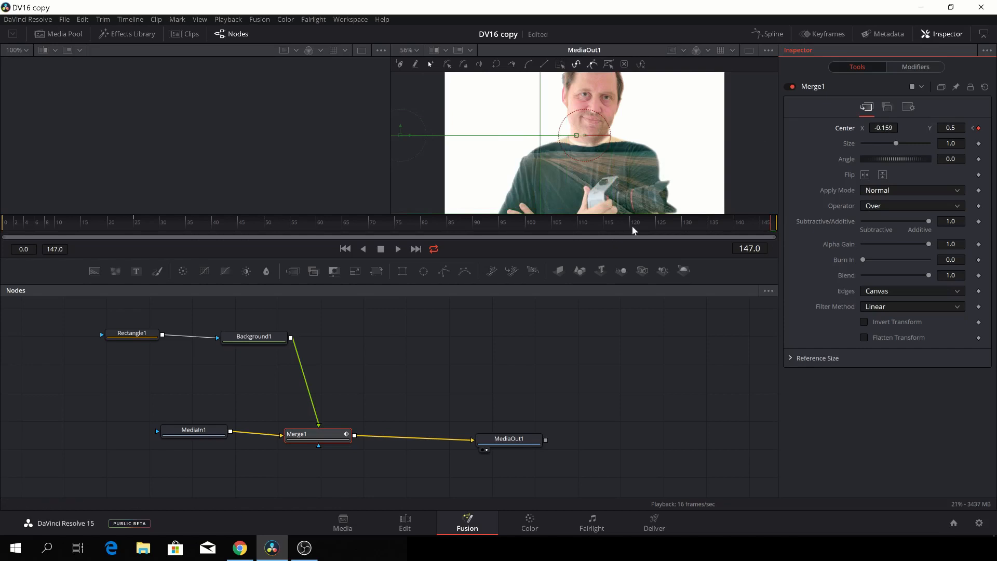
key("space")
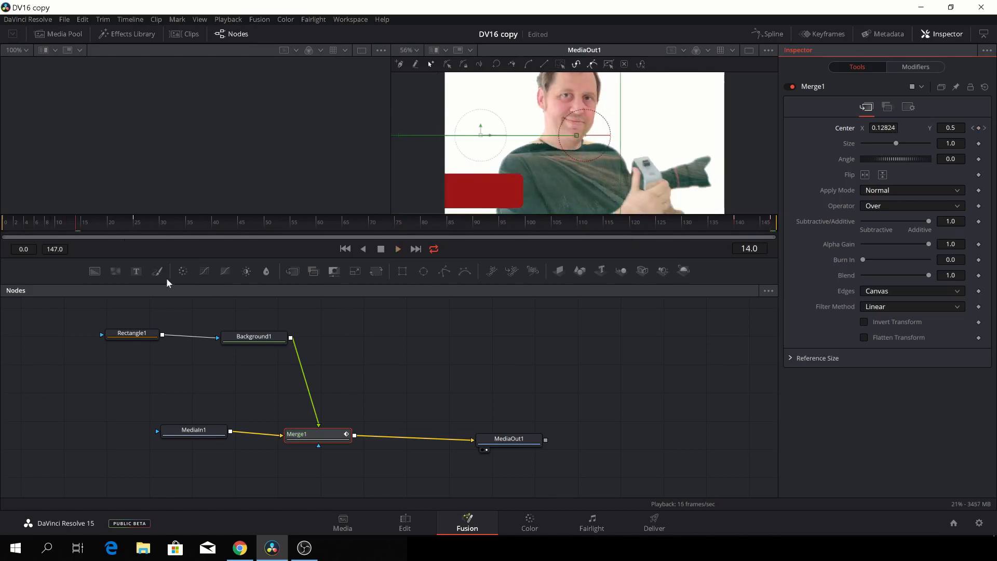
Add a Text1 node to the graph and rearrange Background1 and Rectangle1 around it.
left_click_drag(136, 273, 323, 310)
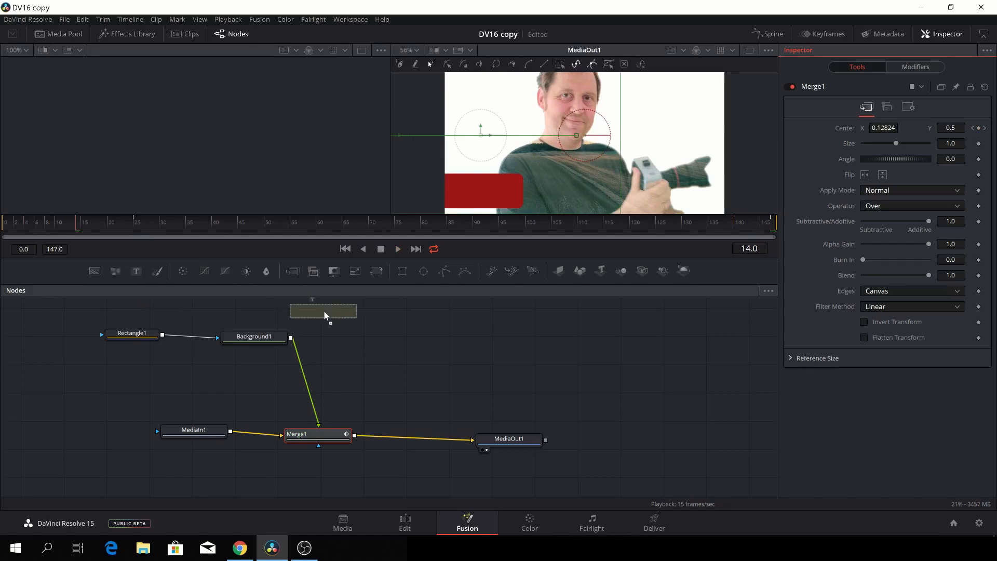
left_click_drag(323, 309, 323, 310)
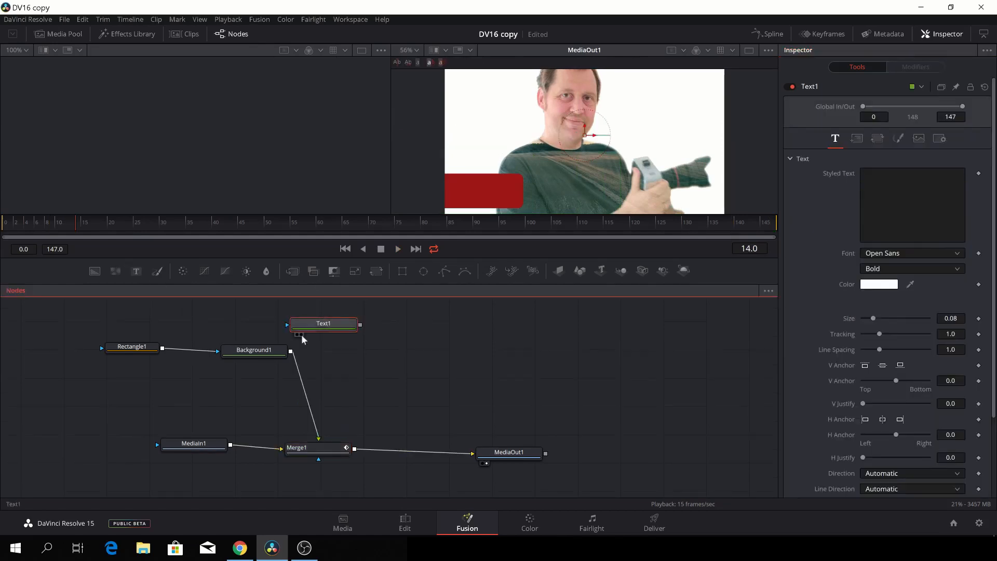
left_click_drag(260, 354, 271, 383)
left_click_drag(126, 347, 124, 373)
left_click_drag(329, 322, 312, 322)
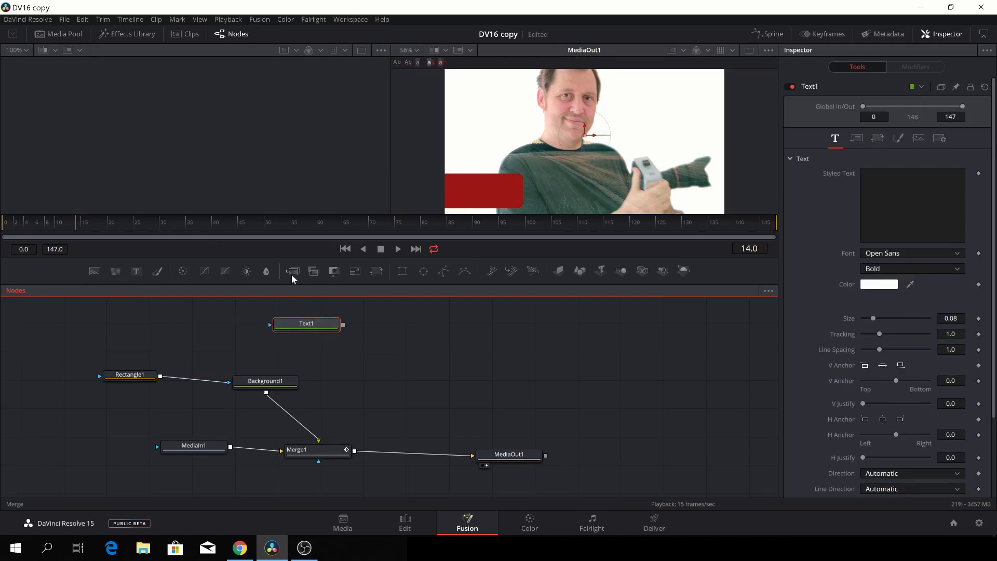
Insert Merge2 between Merge1 and MediaOut1 and feed Text1 into it as the foreground.
left_click_drag(291, 271, 377, 381)
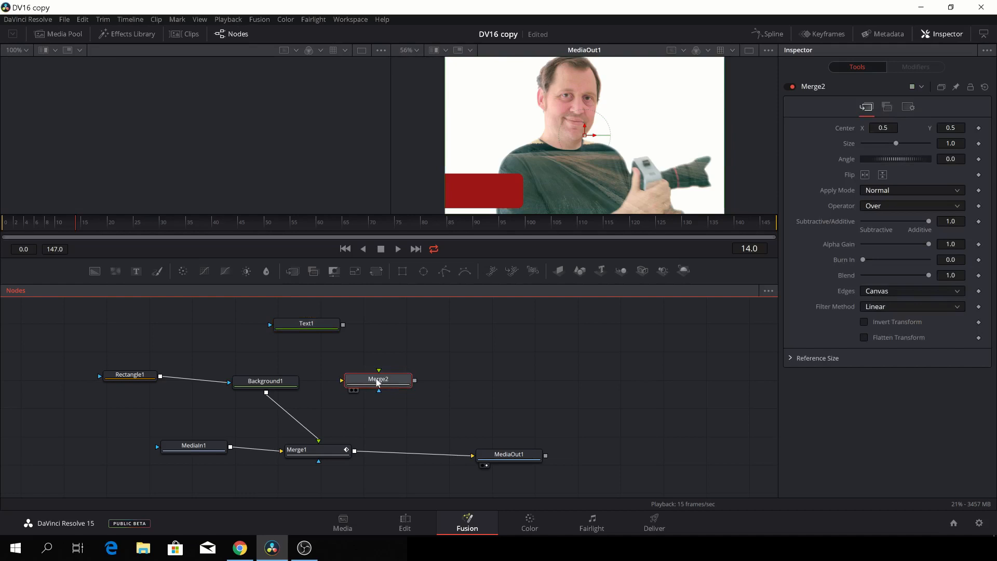
left_click_drag(377, 382, 407, 452)
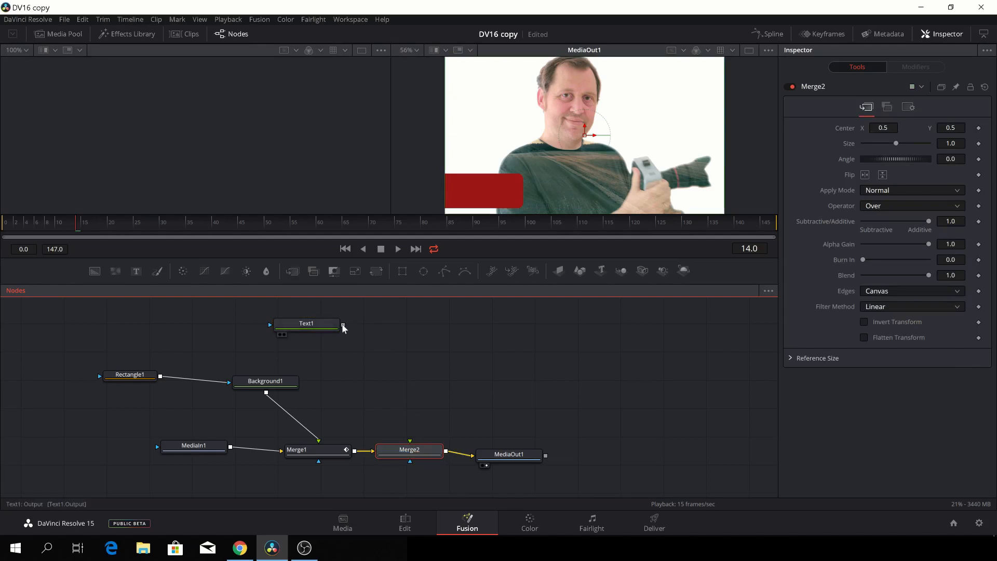
left_click_drag(343, 325, 410, 441)
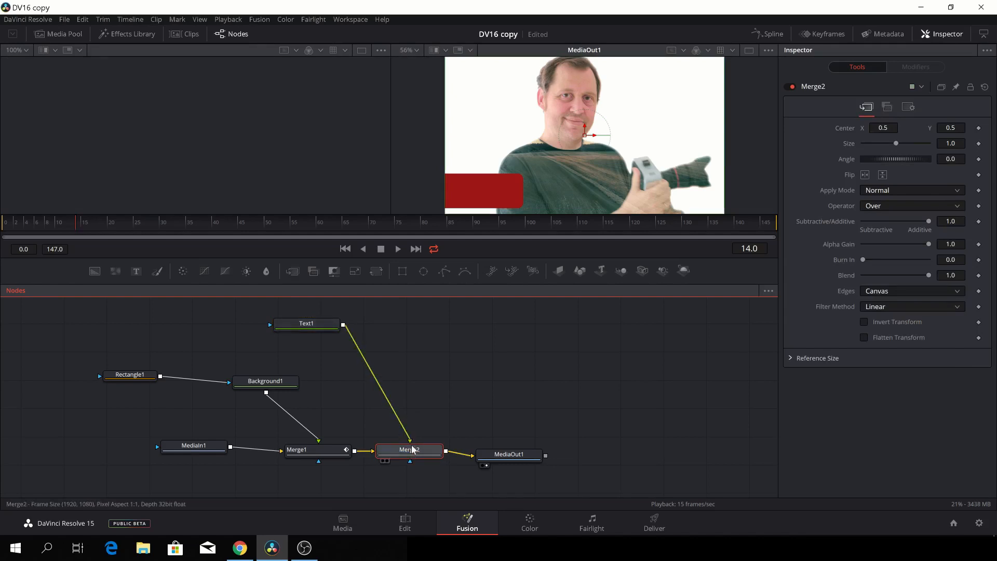
left_click(316, 321)
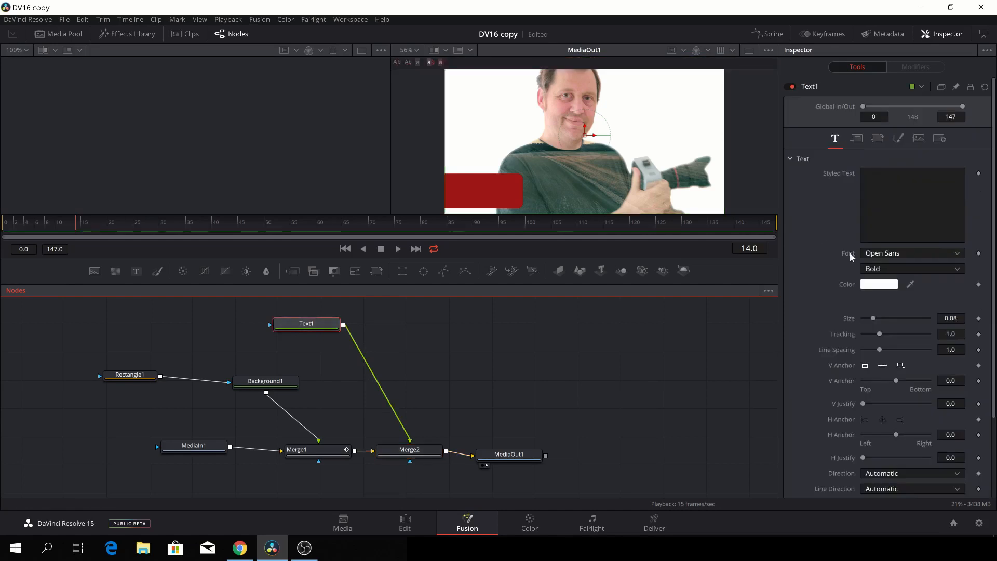
Enter the person's name as the title, with 'Filmmaker' on a second line.
left_click(883, 185)
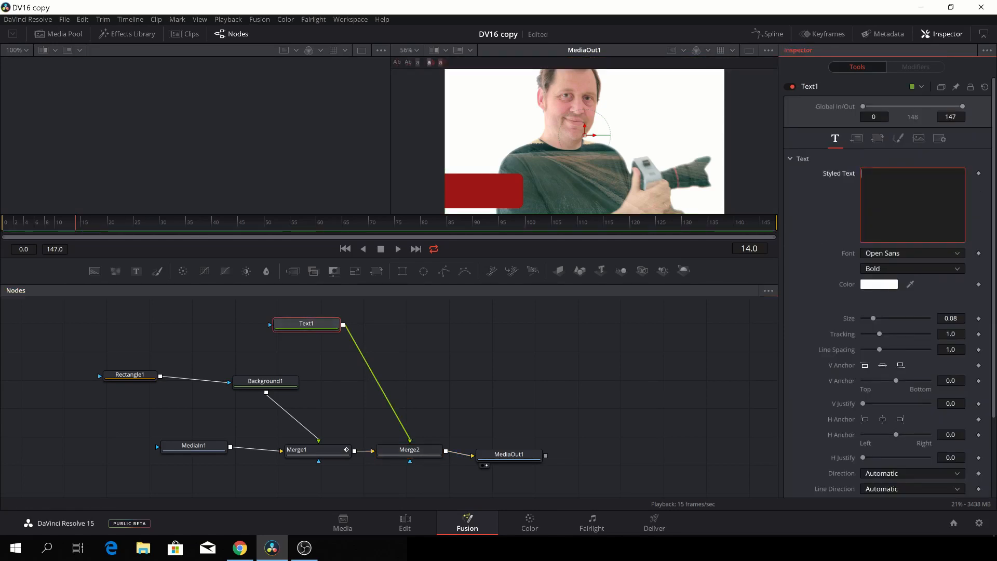
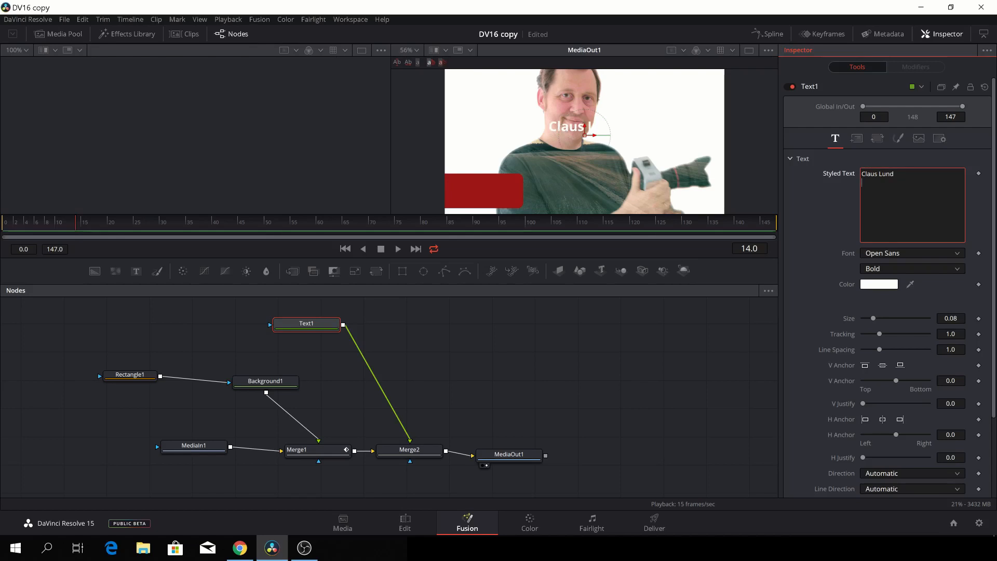
type("Filmmaker")
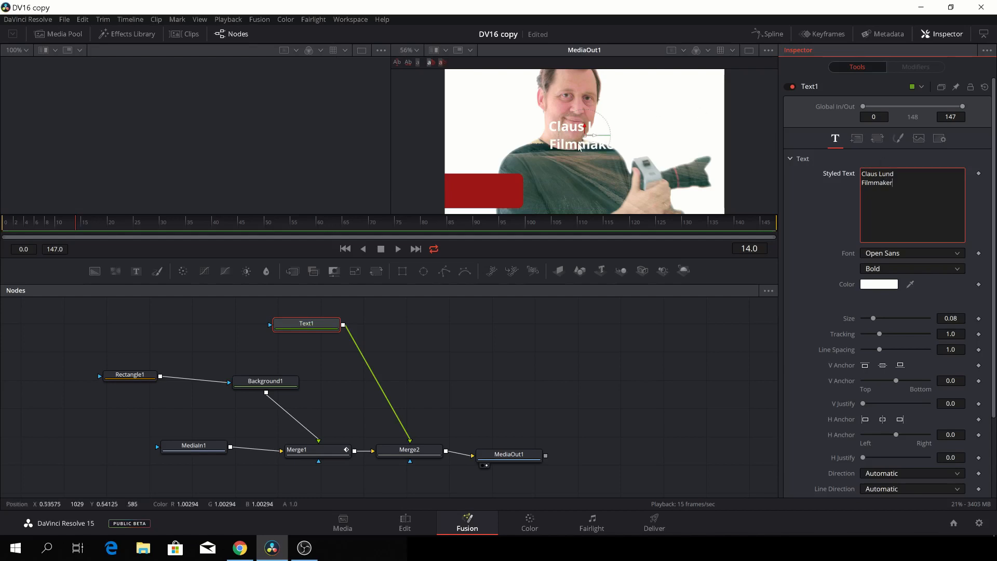
Move the title down-left so it sits on the red bar.
left_click(39, 224)
left_click_drag(56, 224, 137, 233)
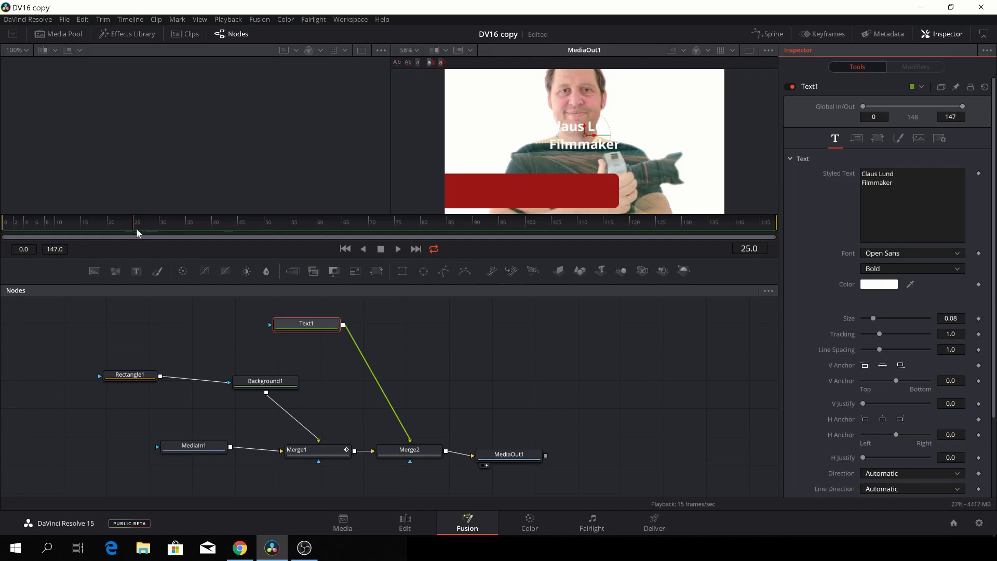
left_click_drag(583, 136, 493, 194)
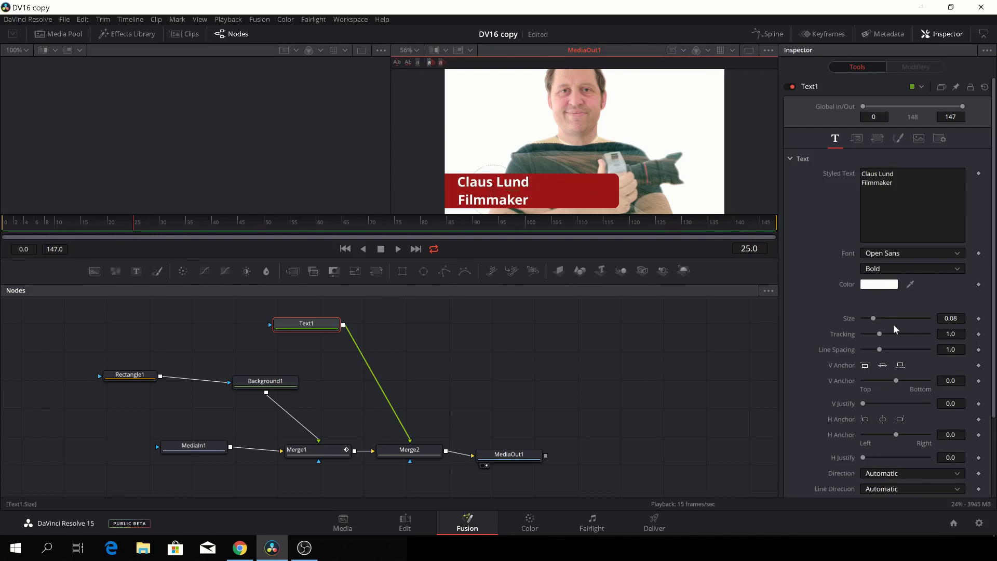
Reduce the title's line spacing to about 0.693.
left_click(878, 349)
left_click_drag(878, 350, 873, 351)
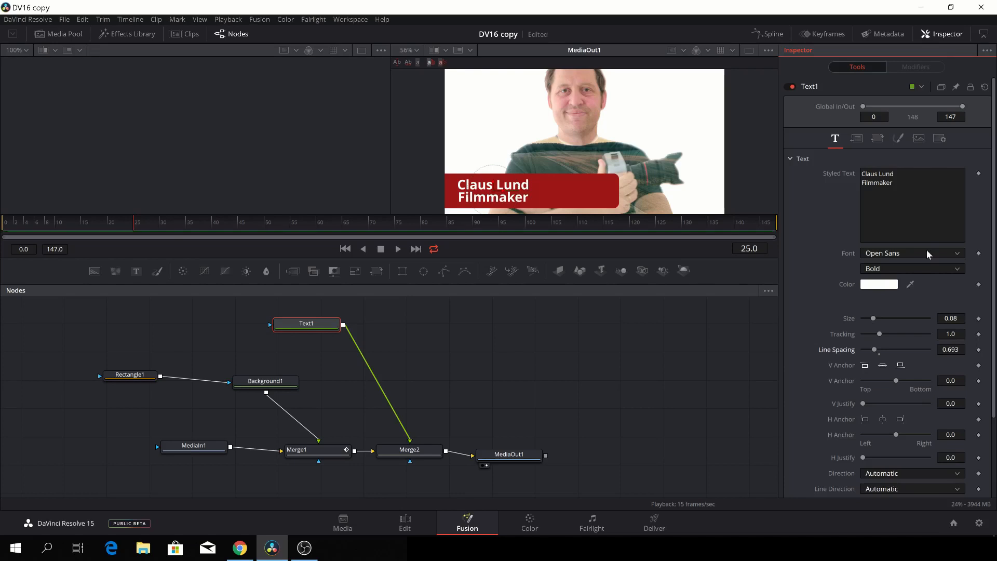
left_click(954, 251)
Change the title font from Open Sans to Tahoma.
scroll(912, 358, "up", 2)
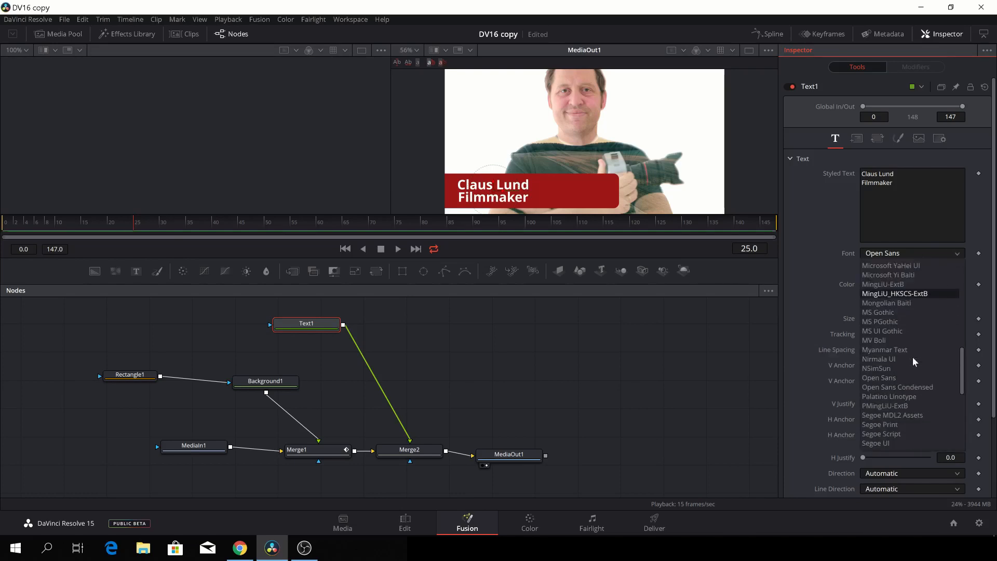
scroll(912, 357, "down", 4)
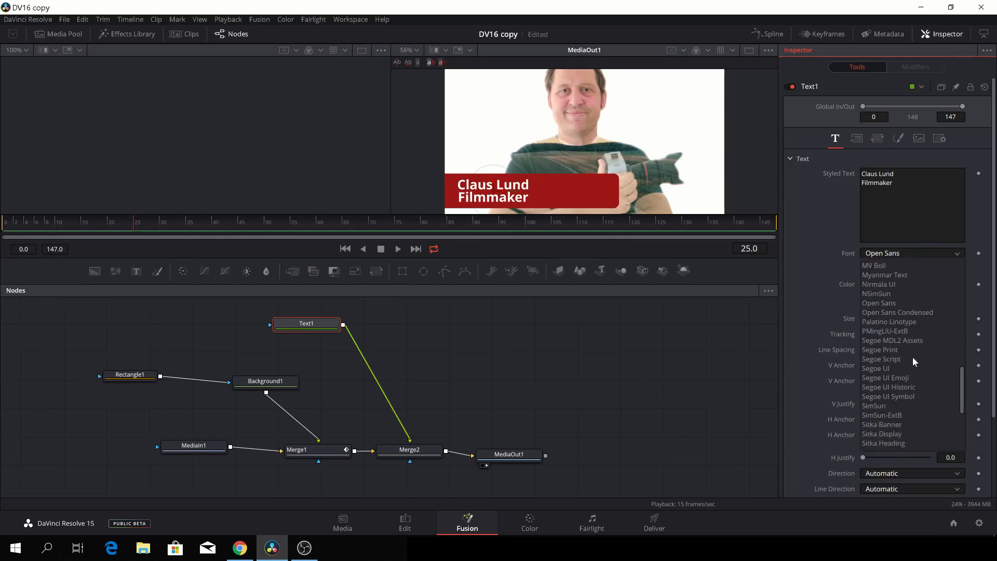
scroll(911, 357, "down", 1)
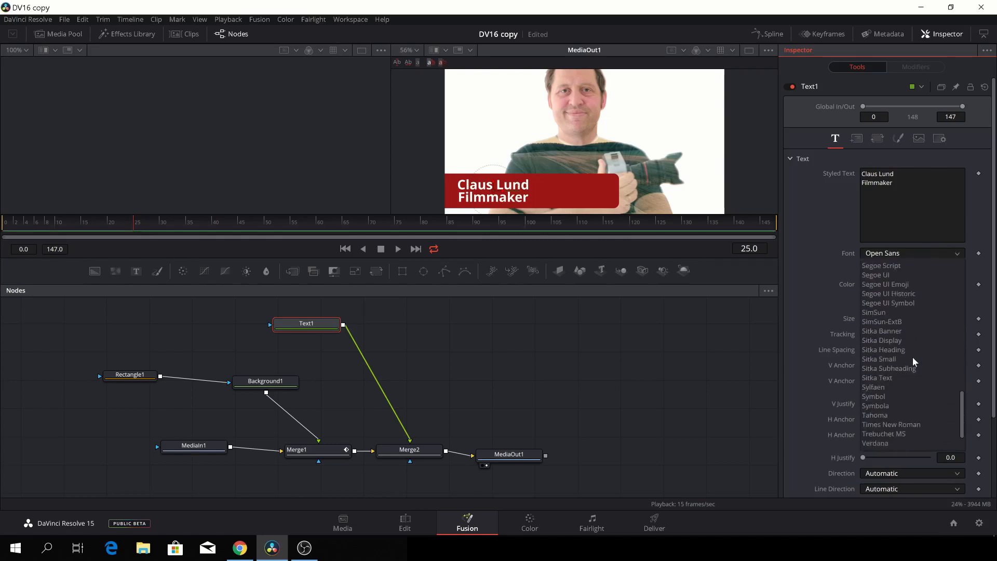
left_click(890, 415)
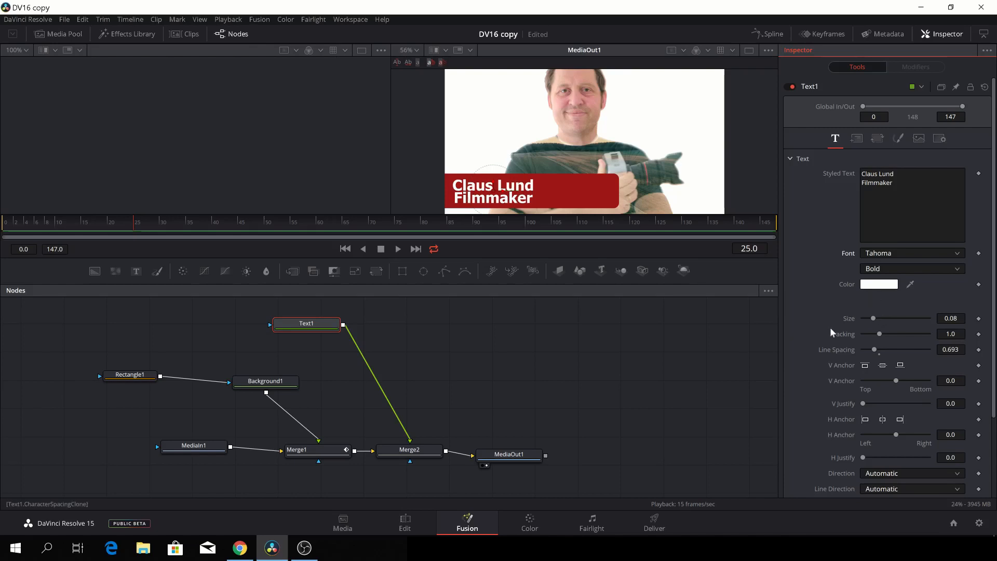
Enable shading element 3, Black Shadow, to give the title a drop shadow.
scroll(822, 397, "down", 1)
scroll(823, 396, "down", 3)
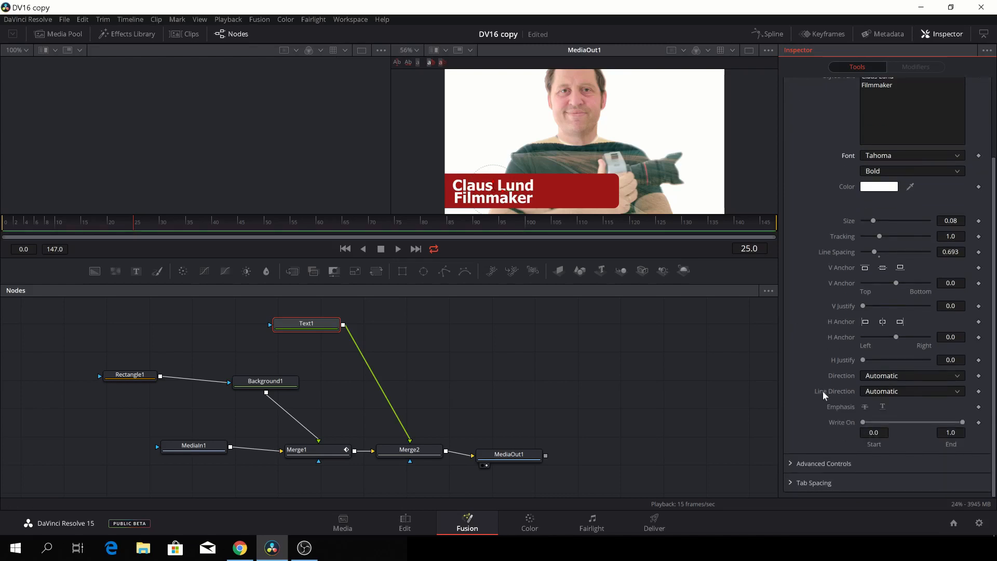
scroll(823, 390, "up", 4)
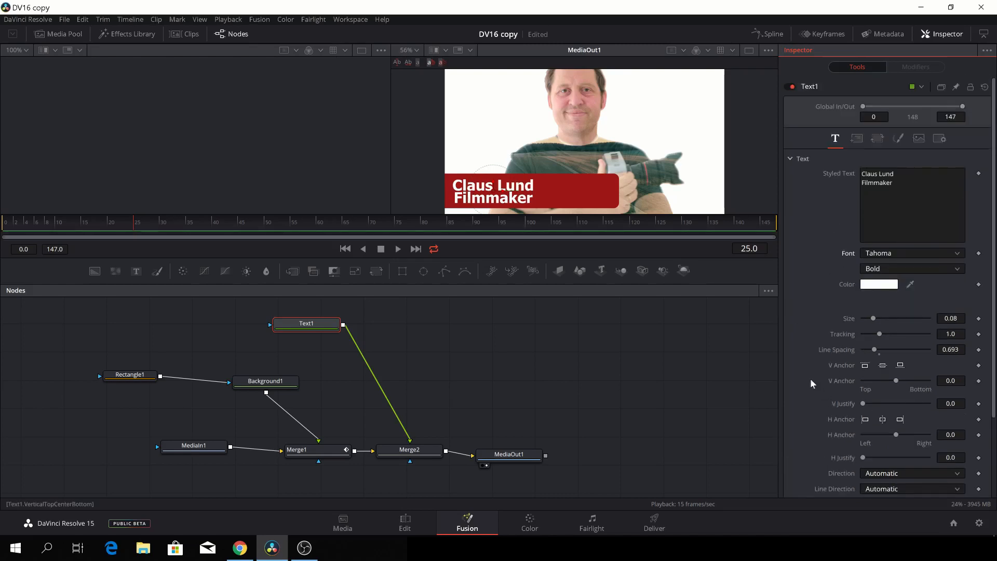
left_click(898, 139)
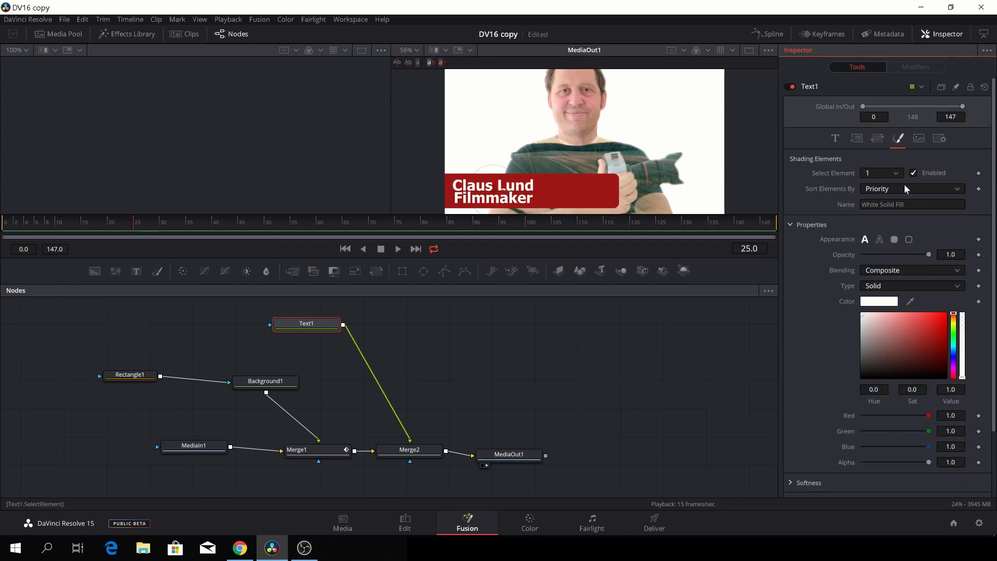
left_click(895, 173)
left_click(878, 204)
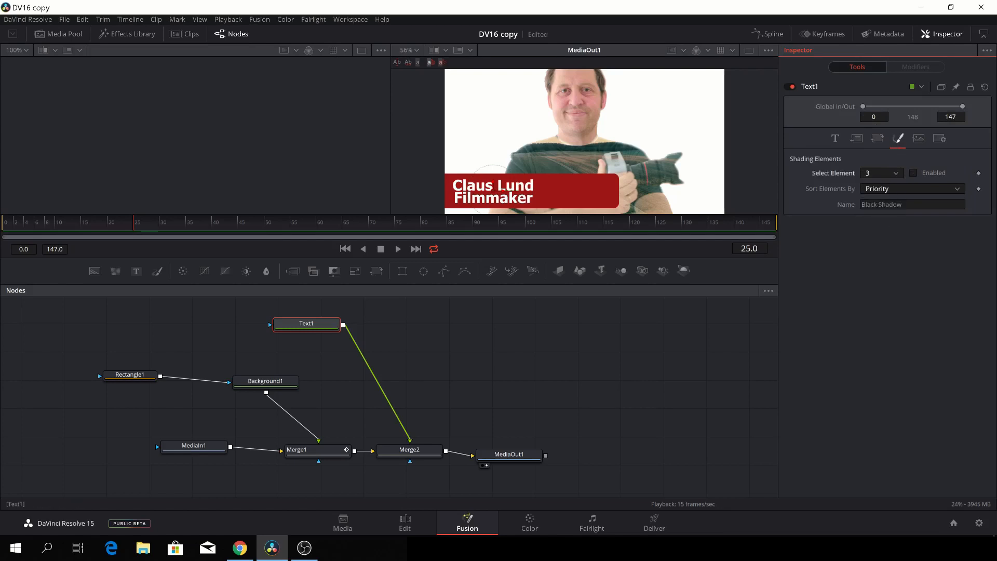
left_click(913, 173)
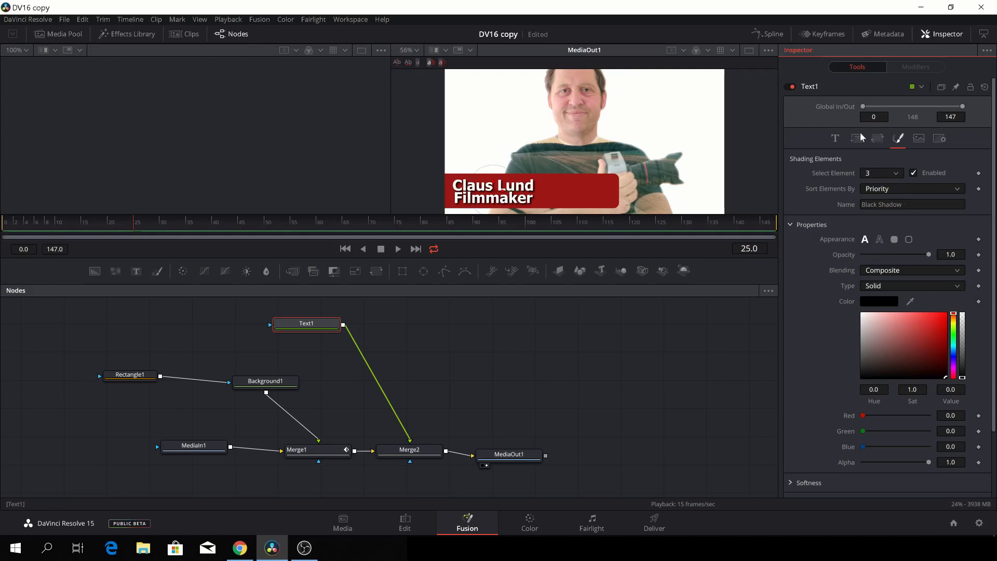
left_click(836, 138)
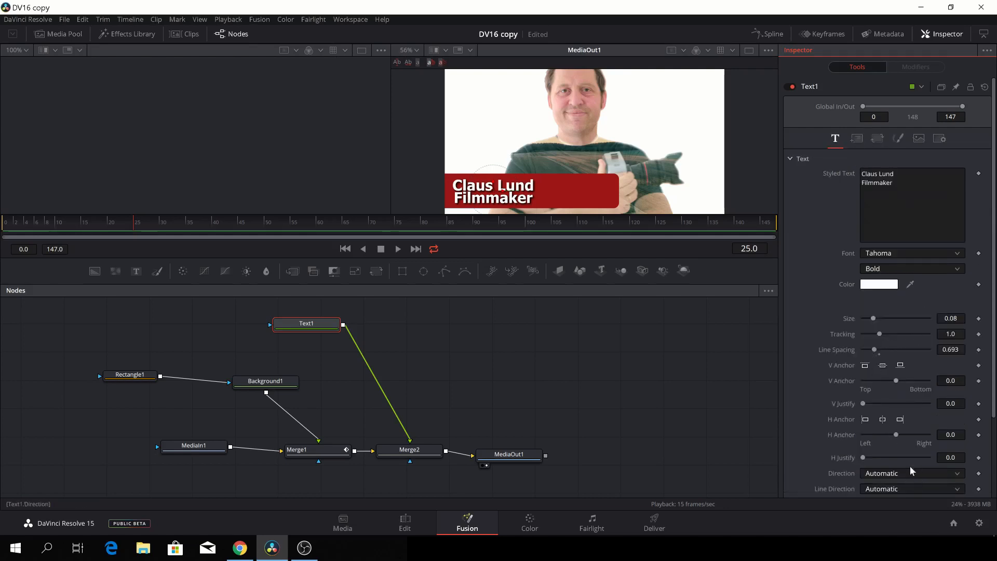
scroll(908, 462, "down", 4)
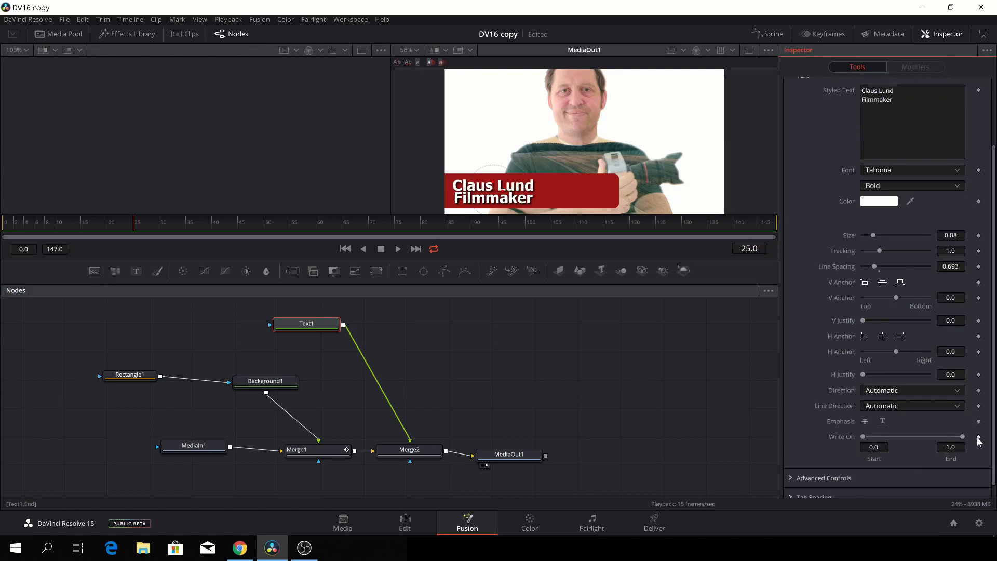
Keyframe Write On End at 1.0 on frame 25 and 0.0 on frame 0, then play back.
left_click(978, 438)
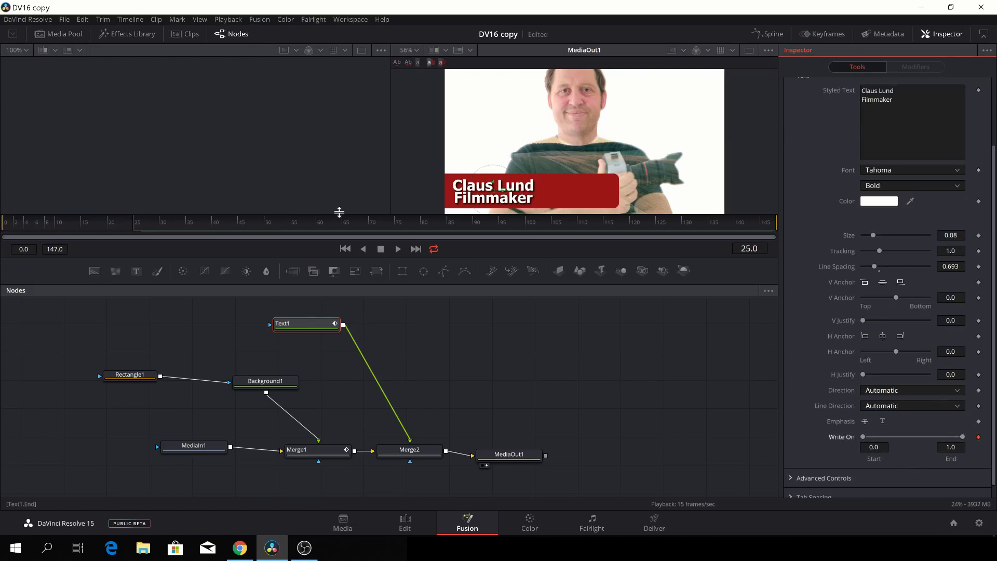
left_click_drag(134, 229, 1, 233)
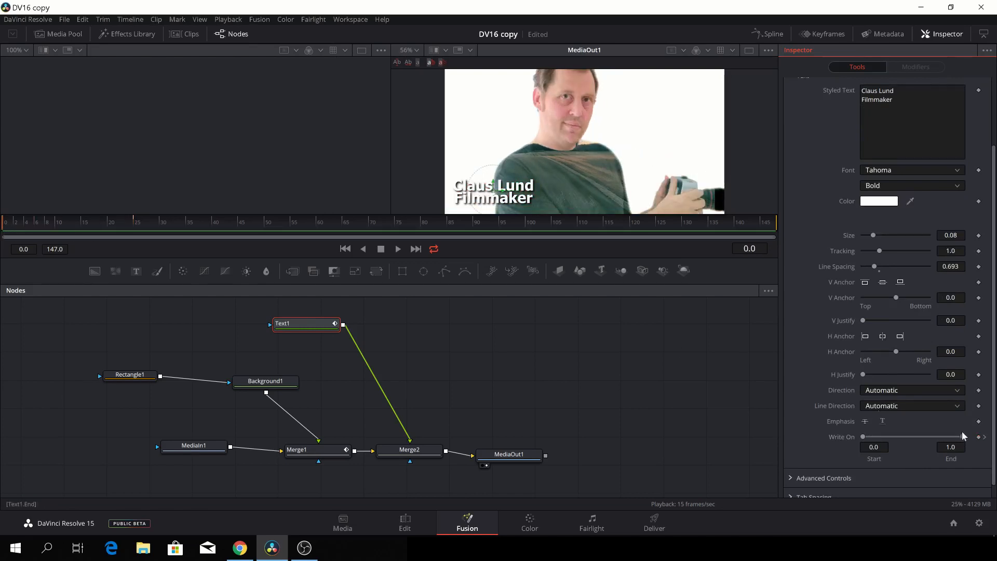
left_click_drag(962, 437, 841, 445)
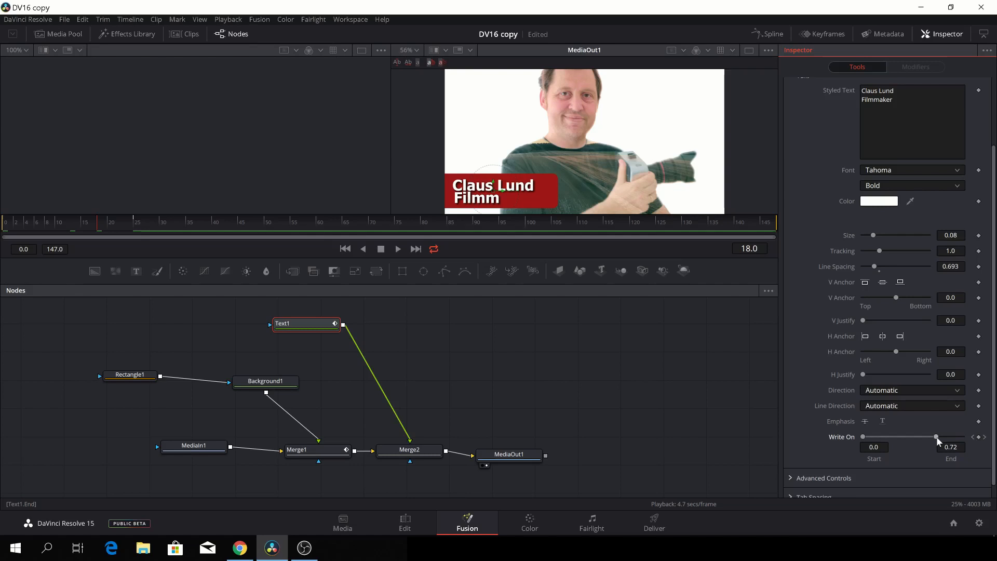
left_click_drag(930, 436, 823, 437)
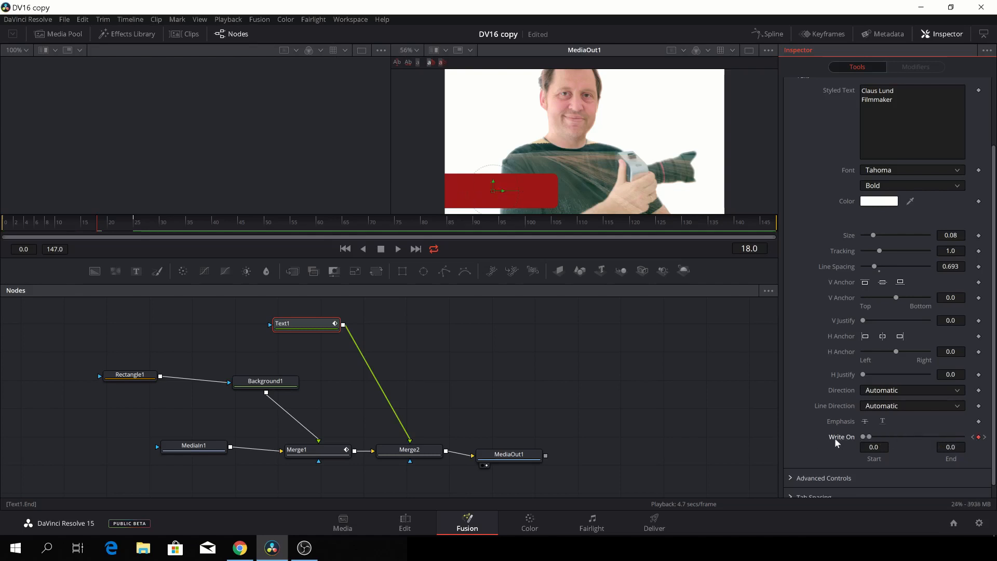
key("space")
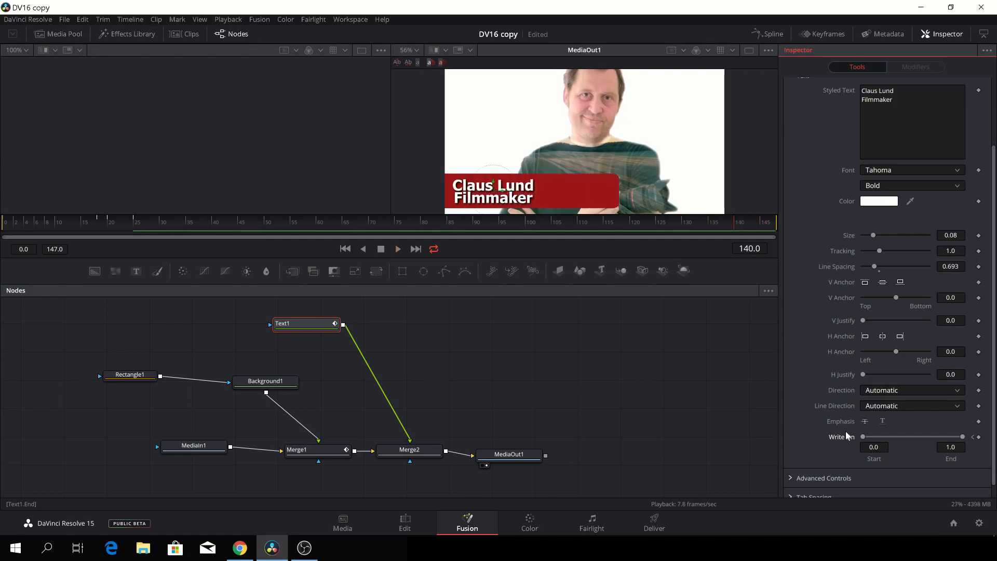
key("space")
Keyframe Write On End at 1.0 on frame 140, lowering it to 0.0 by frame 147, then play back.
left_click(979, 438)
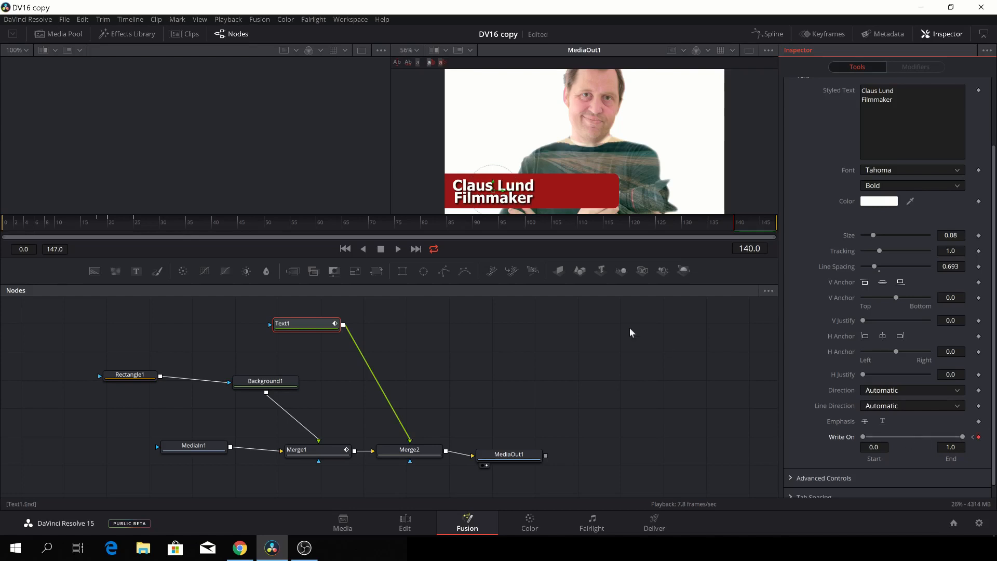
key("Right")
key("Right")
key("Right")
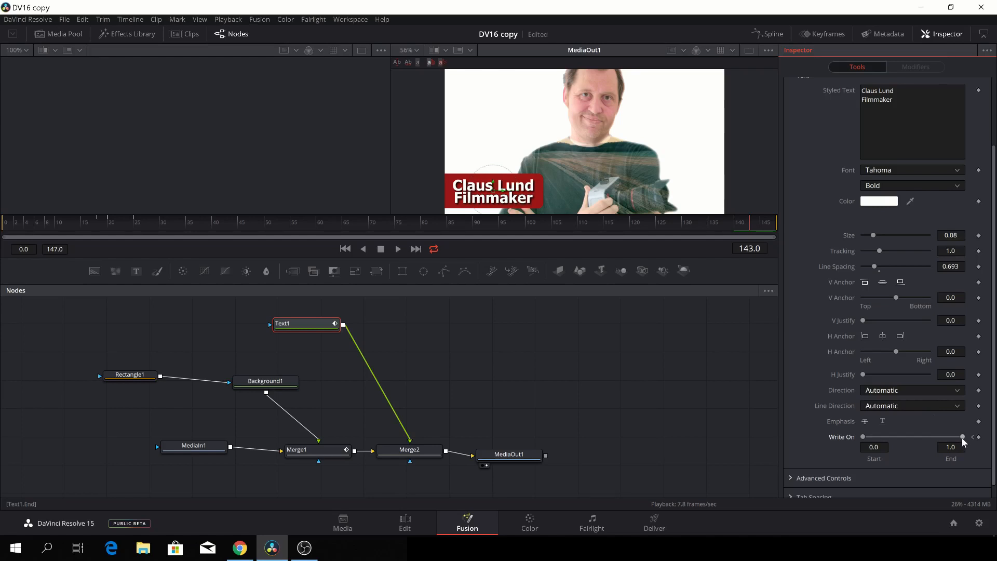
left_click_drag(961, 437, 904, 438)
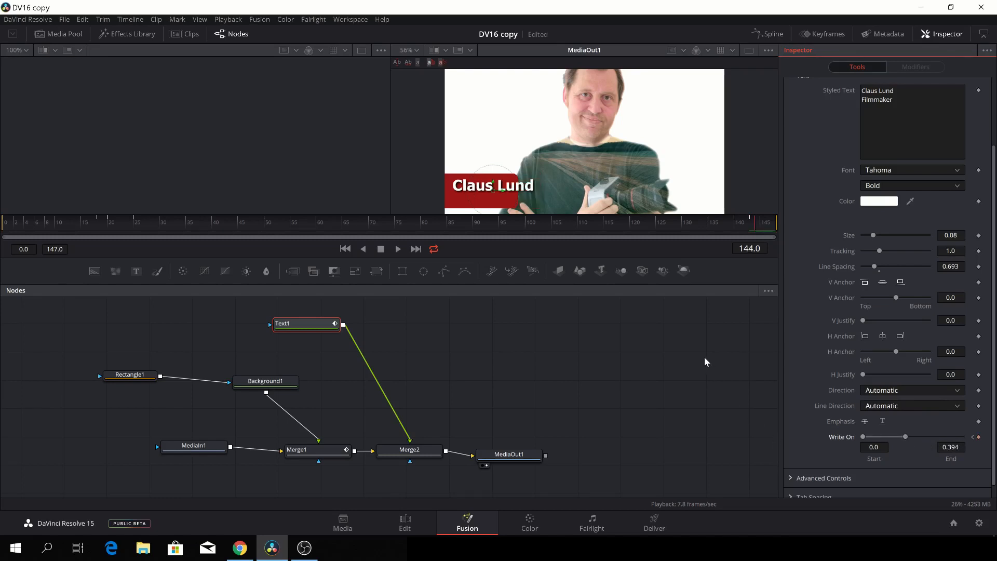
left_click_drag(906, 439, 901, 440)
left_click_drag(901, 439, 874, 442)
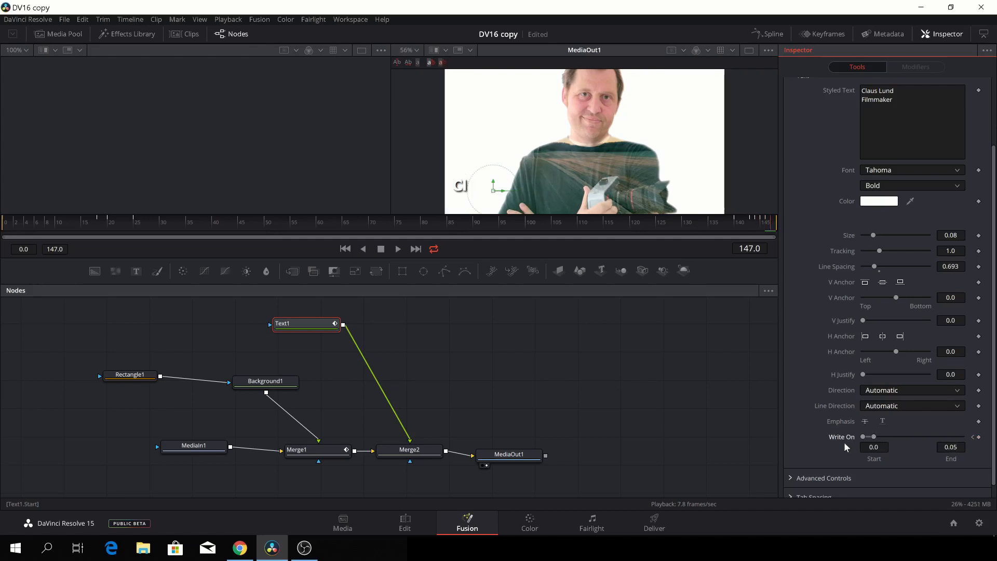
left_click_drag(874, 437, 866, 438)
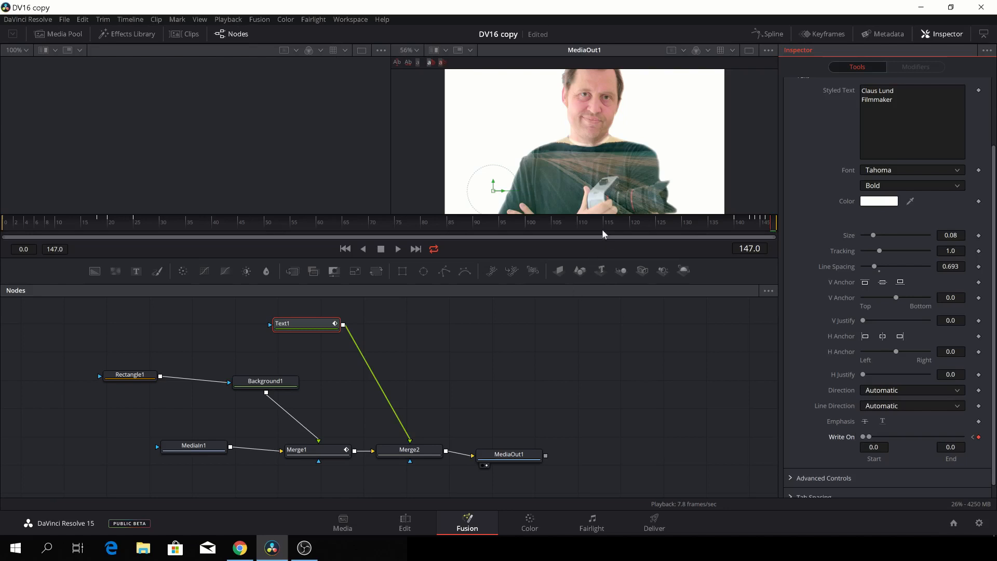
key("space")
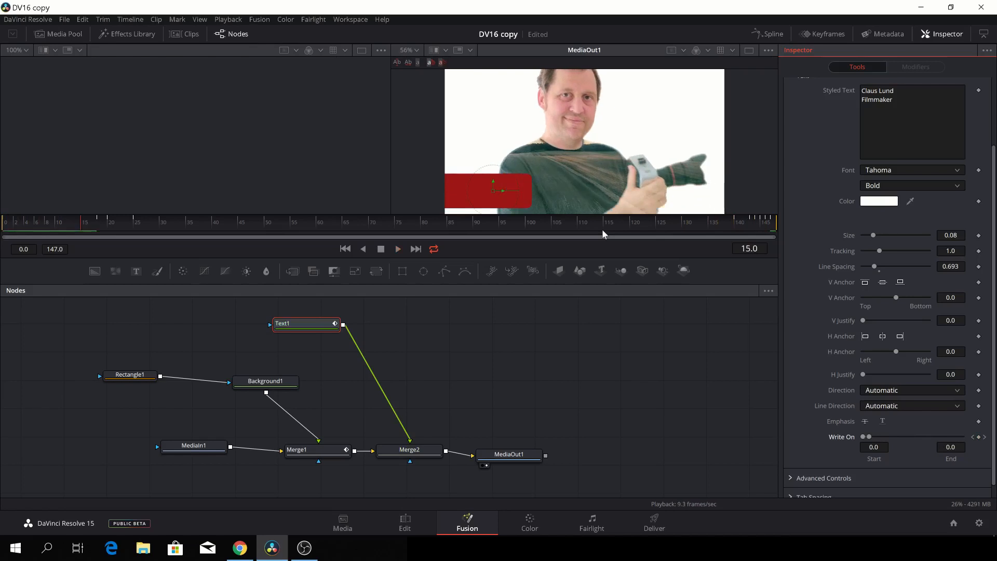
Hide the Inspector and spread out the MediaIn1, MediaOut1, Background1 and Rectangle1 nodes.
left_click(933, 33)
left_click_drag(531, 373, 629, 374)
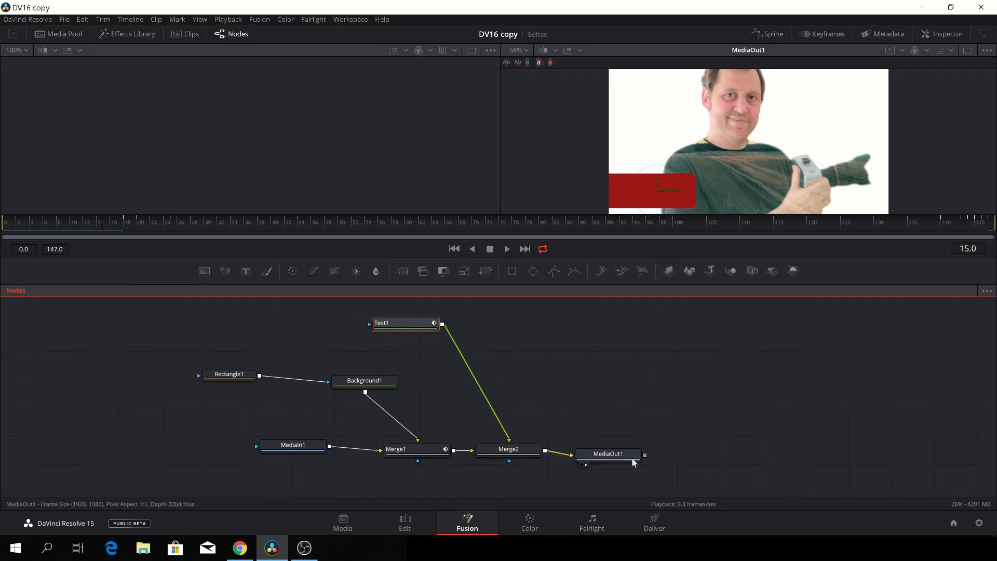
left_click_drag(622, 456, 710, 437)
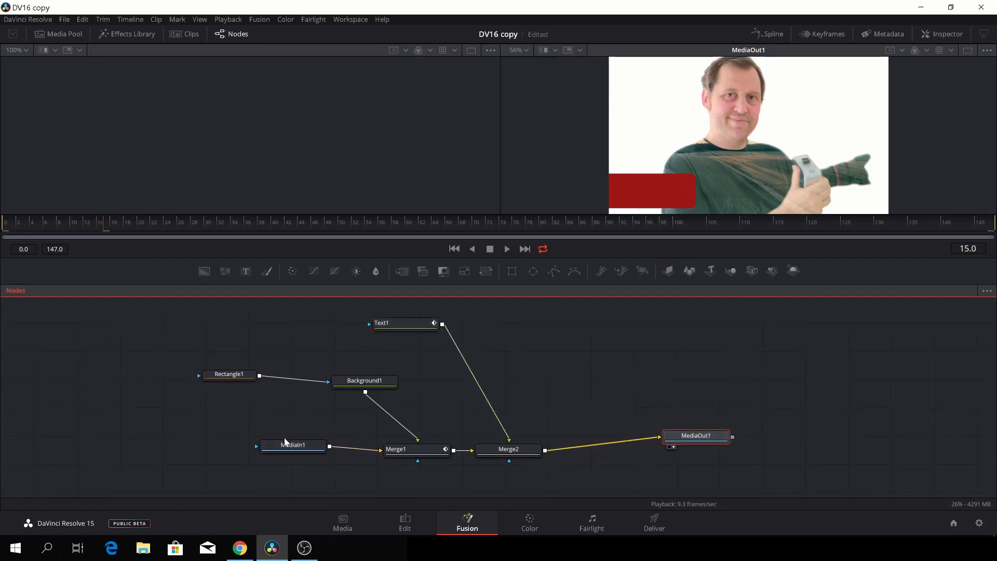
left_click_drag(289, 448, 84, 437)
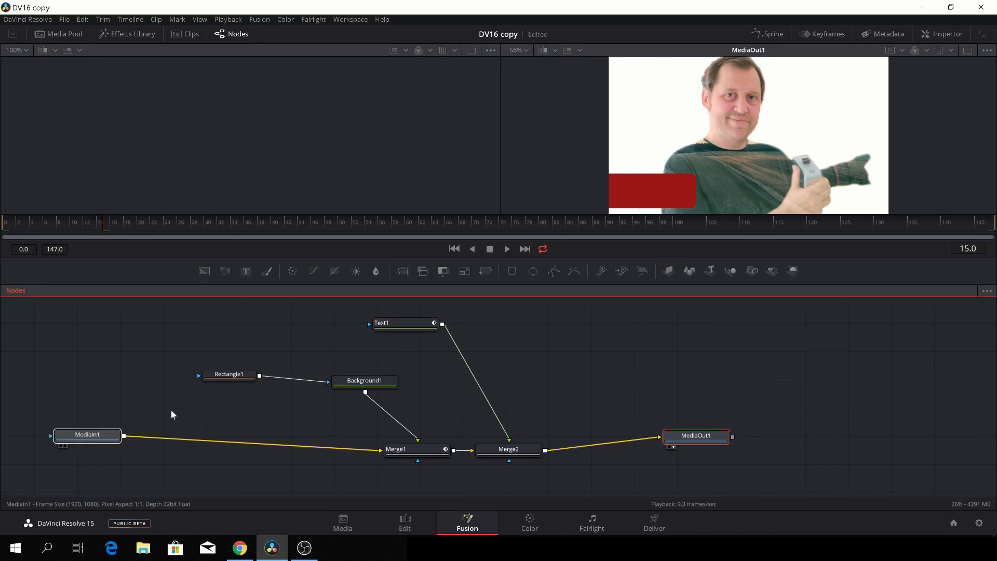
left_click_drag(379, 385, 426, 385)
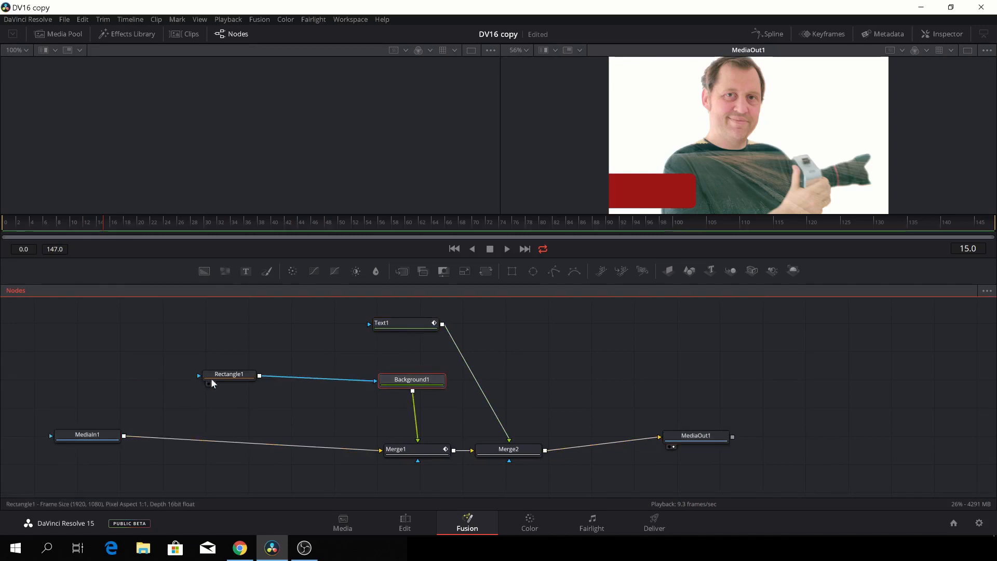
left_click_drag(216, 377, 300, 383)
left_click(545, 444)
Select Text1, Background1, Merge1 and Merge2 and create a macro from them.
left_click_drag(554, 481, 234, 303)
right_click(301, 380)
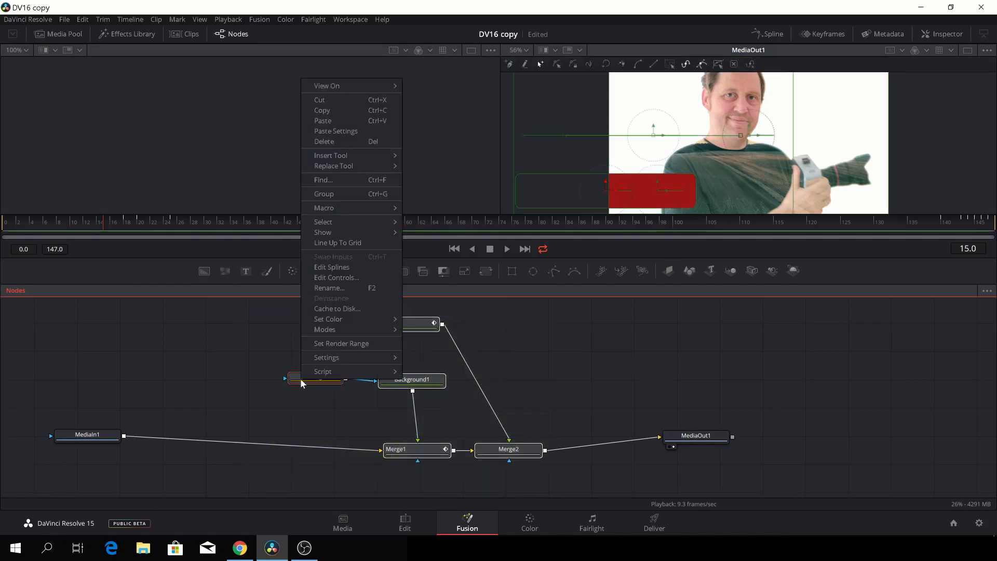
mouse_move(360, 212)
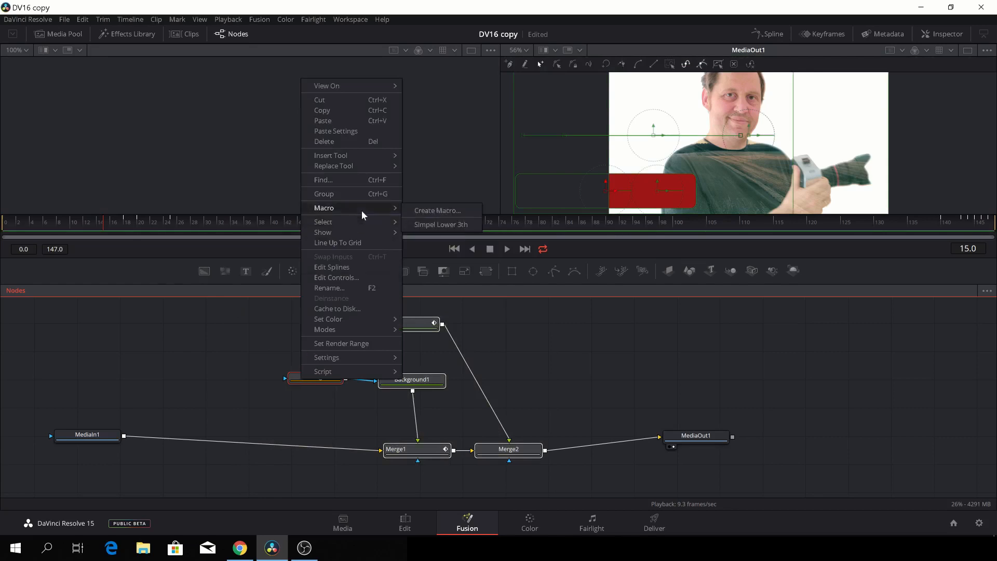
left_click(463, 210)
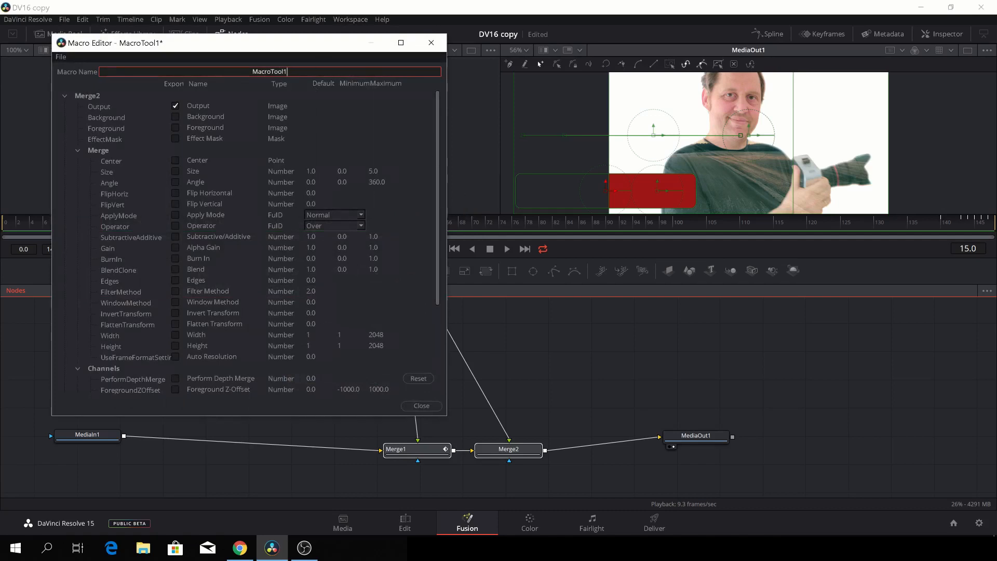
Rename the macro from MacroTool1 to 'Red lower 3th'.
key("BackSpace")
key("BackSpace")
key("BackSpace")
key("BackSpace")
key("BackSpace")
key("BackSpace")
key("BackSpace")
key("BackSpace")
key("BackSpace")
key("BackSpace")
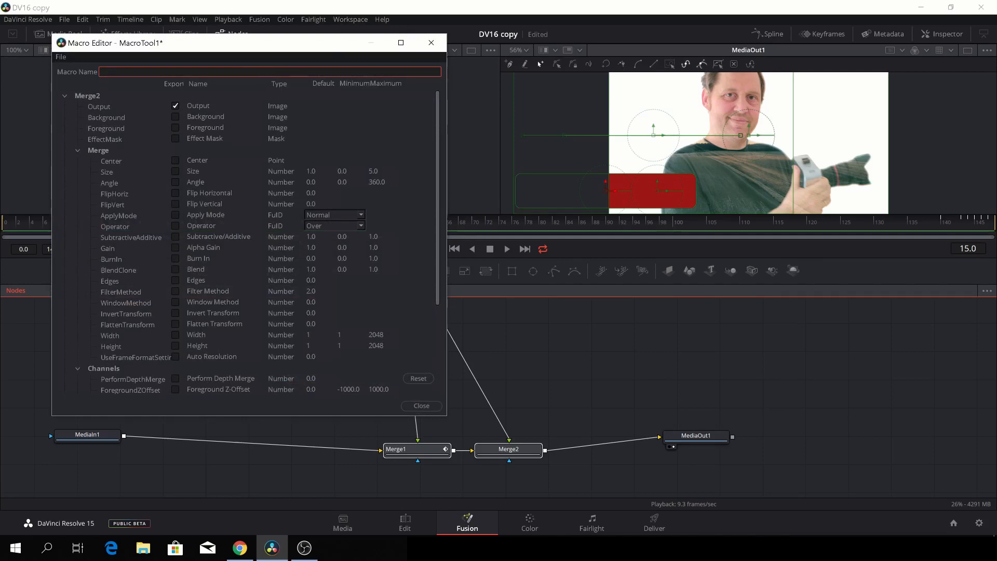
type("Red lower 3th")
left_click_drag(272, 43, 743, 46)
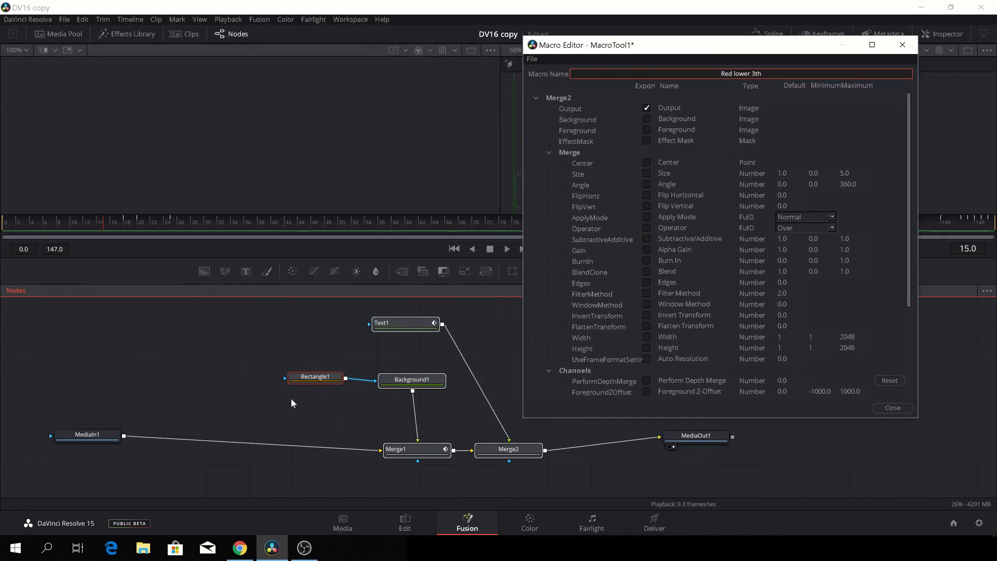
Expose Rectangle1's Center, Width, Height and Corner Radius as macro controls and close the editor.
scroll(560, 277, "down", 5)
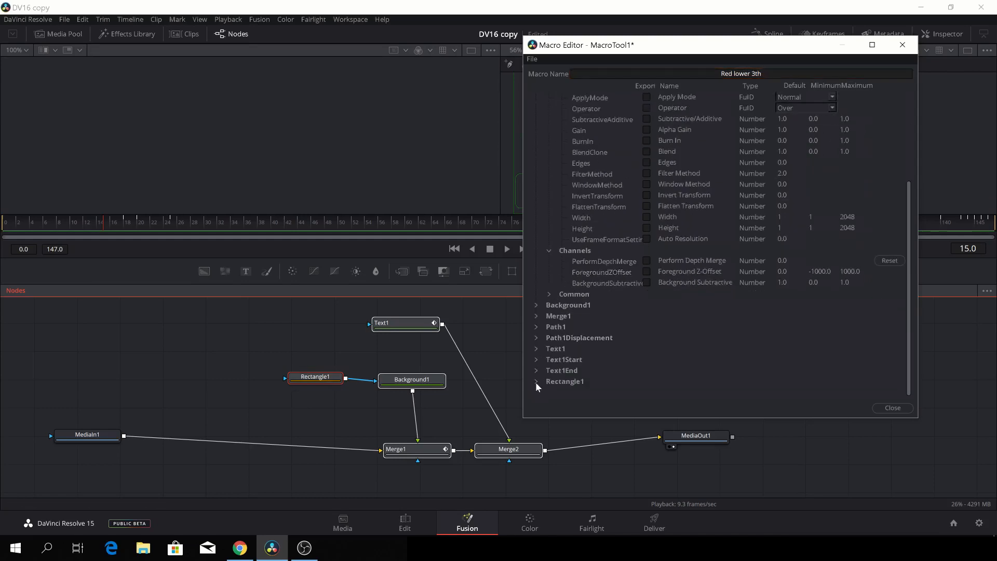
left_click(536, 381)
scroll(538, 379, "down", 3)
scroll(538, 382, "down", 3)
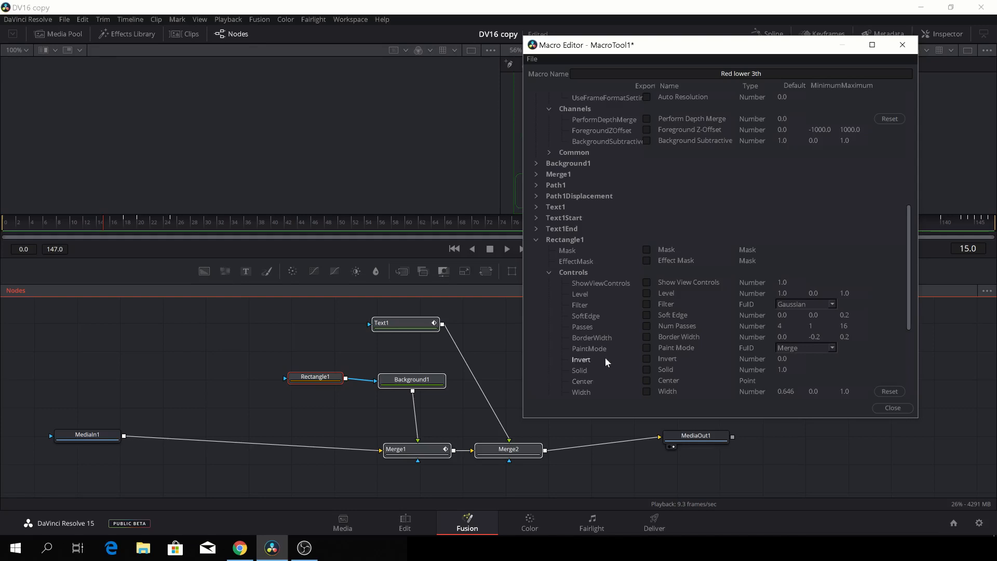
scroll(609, 376, "down", 3)
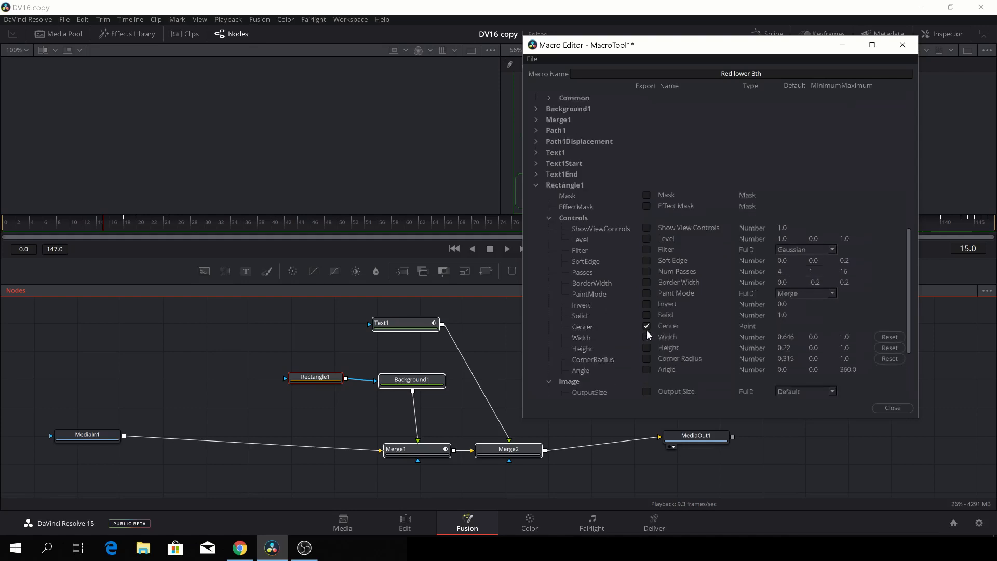
left_click(647, 348)
left_click(536, 153)
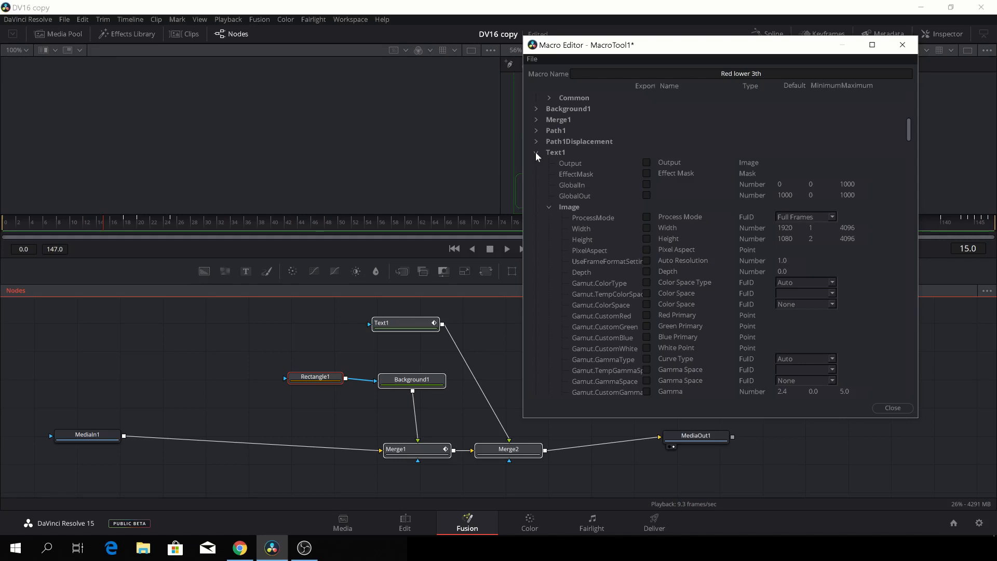
left_click(536, 153)
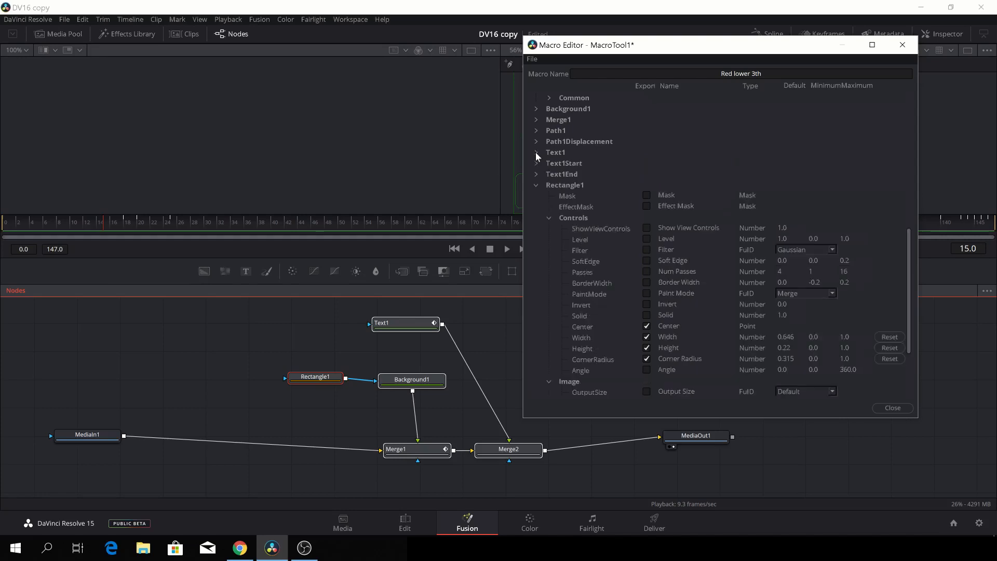
left_click(893, 408)
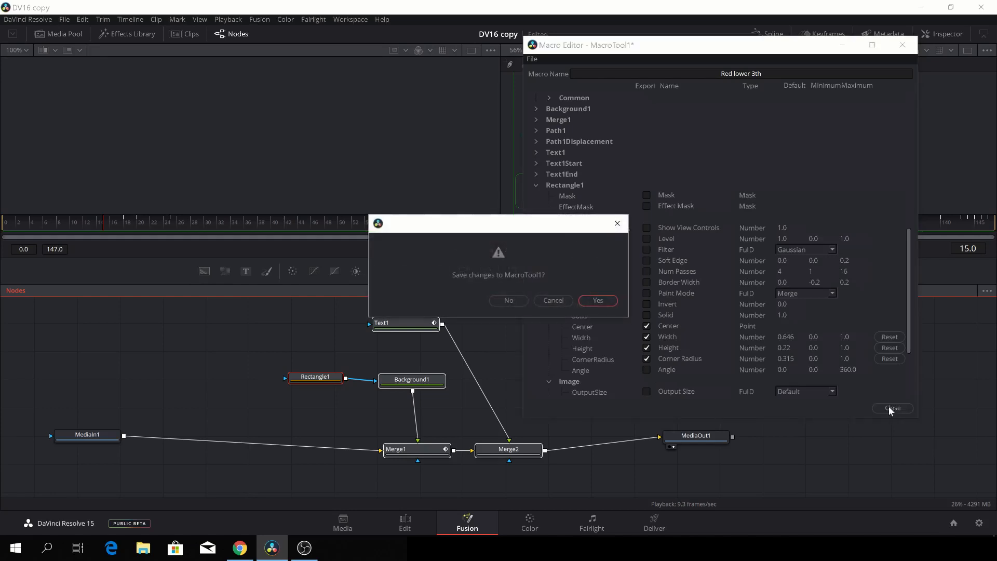
Confirm the macro changes and save it as 'Red lower 3th' in Fusion > Macros.
left_click(599, 301)
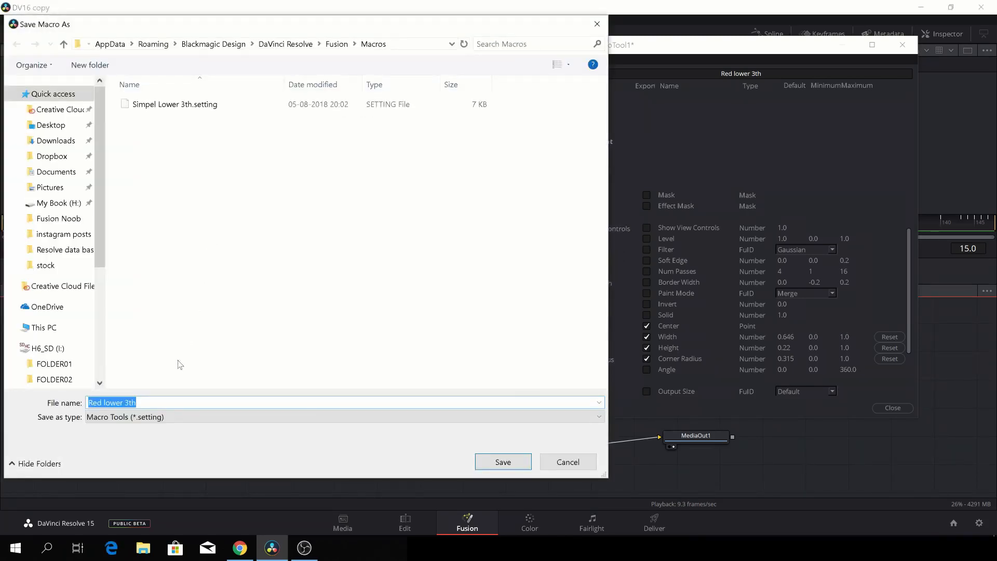
left_click(507, 464)
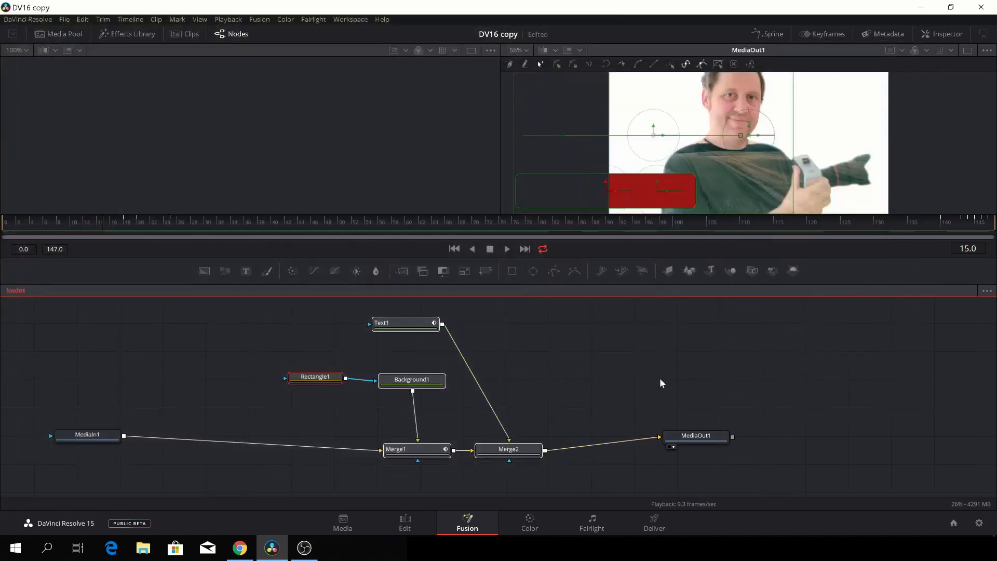
scroll(646, 353, "down", 3)
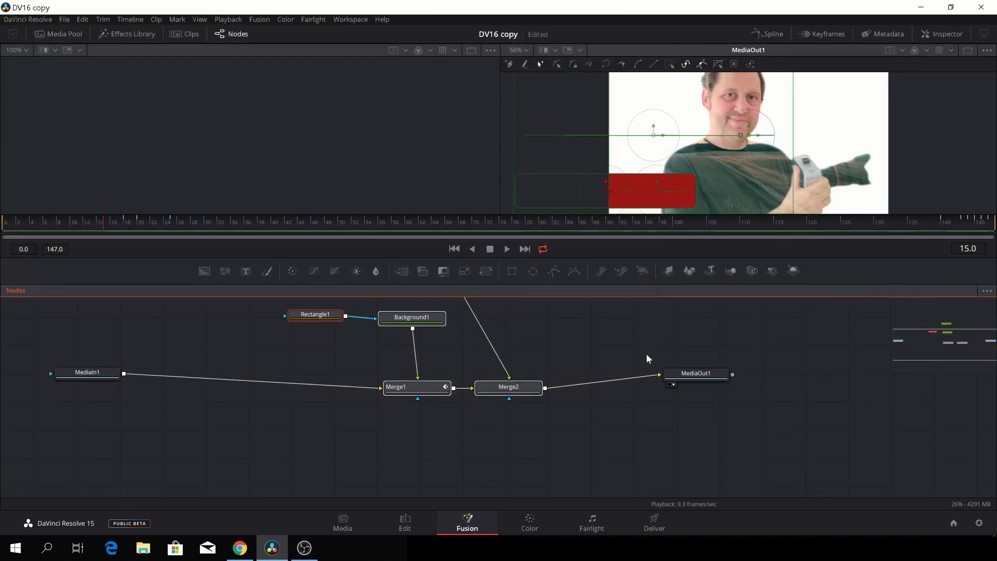
Search for 'red' and add the Red lower 3th macro node to the graph.
key("ctrl+space")
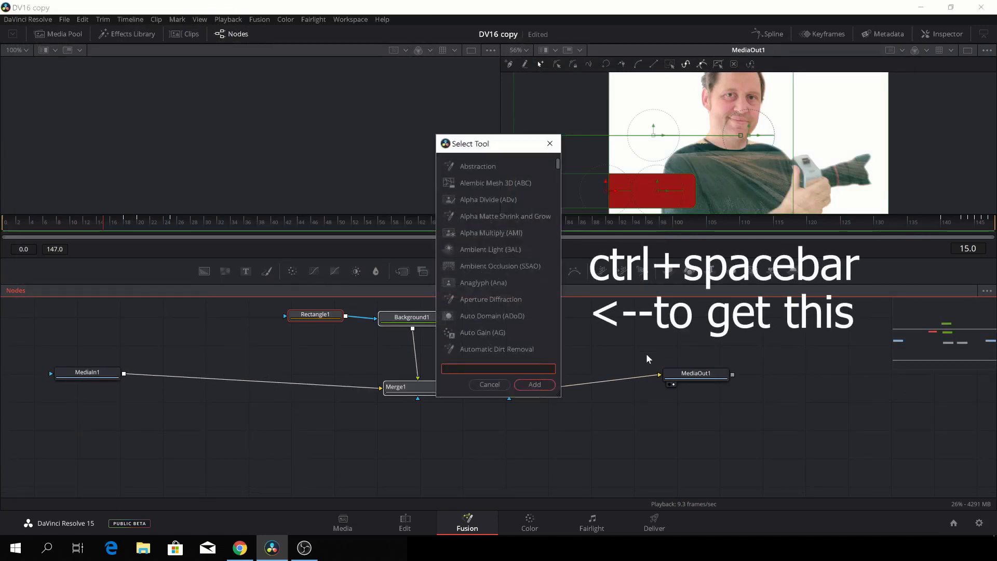
type("red")
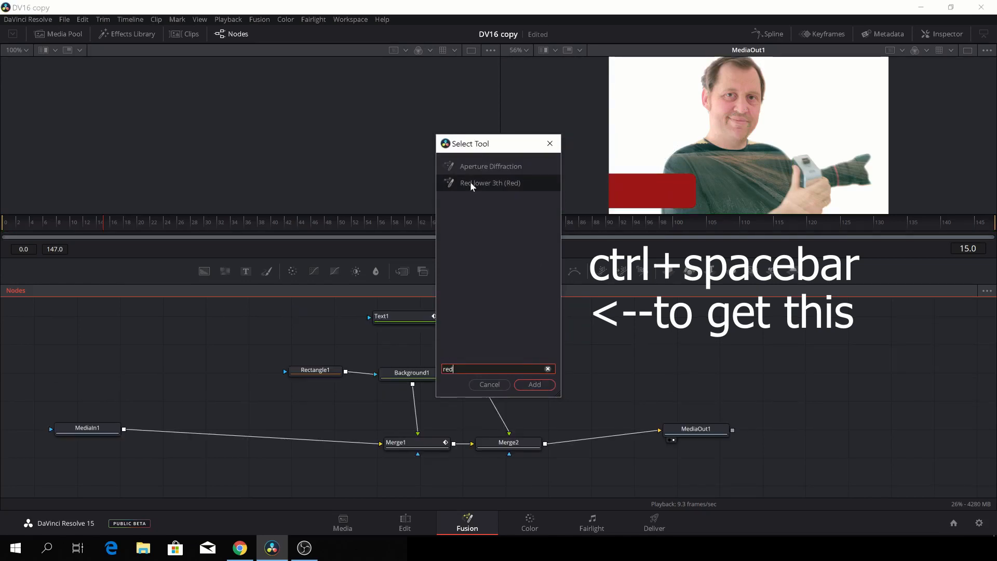
left_click(472, 184)
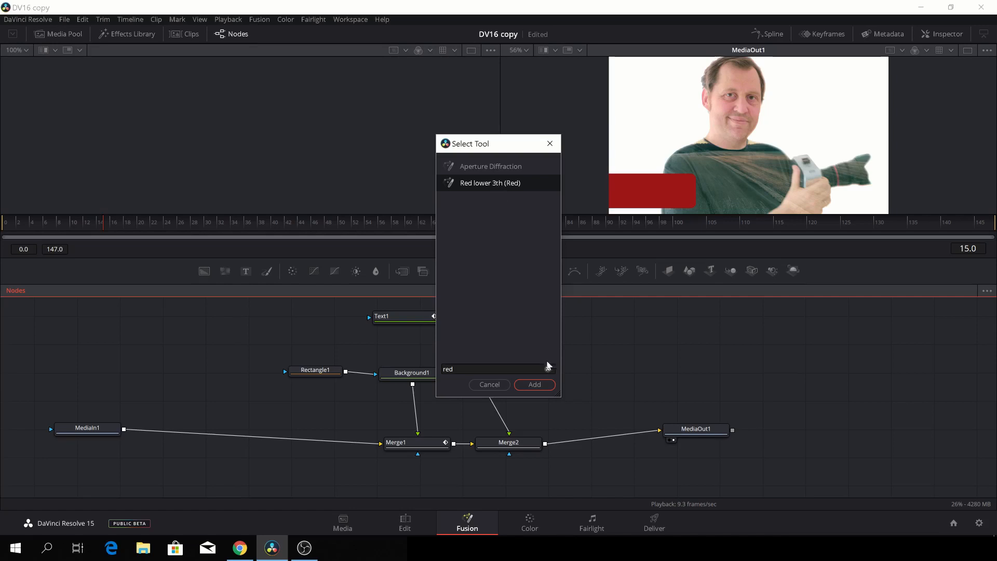
left_click(535, 385)
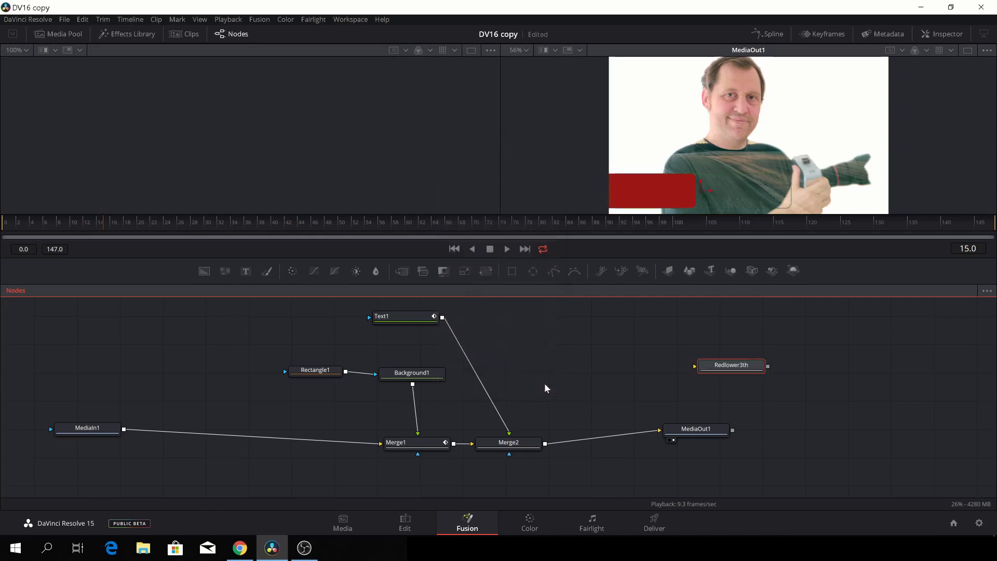
Place the Redlower3th node below Merge2 and move the old lower-third nodes up out of the way.
left_click_drag(746, 373, 591, 473)
scroll(621, 349, "down", 2)
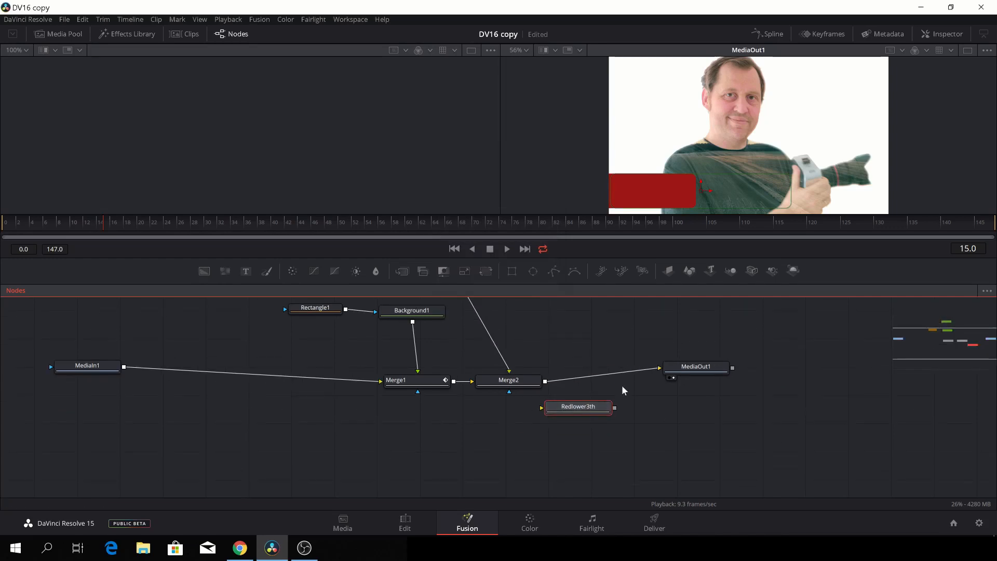
left_click_drag(634, 371, 635, 391)
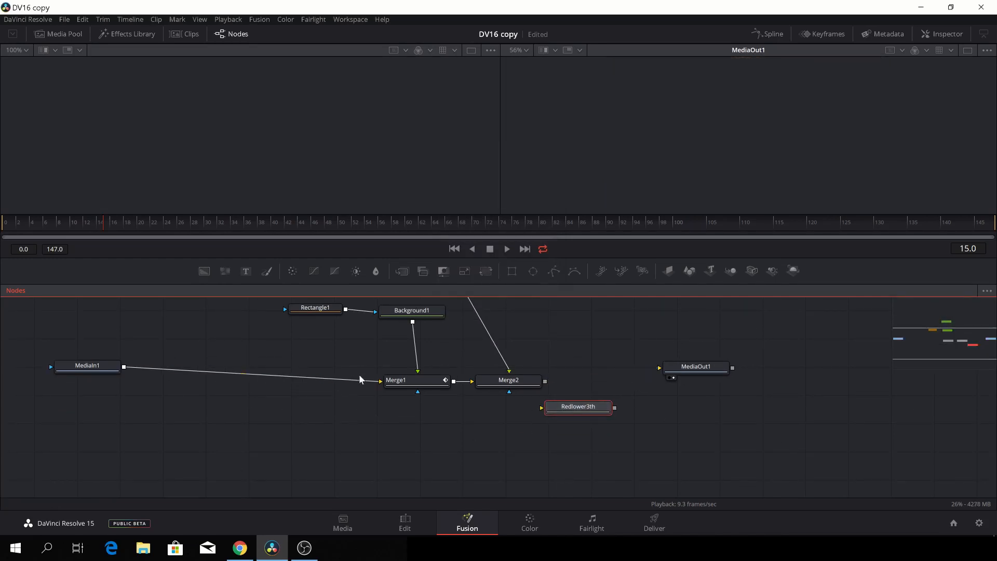
left_click_drag(359, 380, 505, 300)
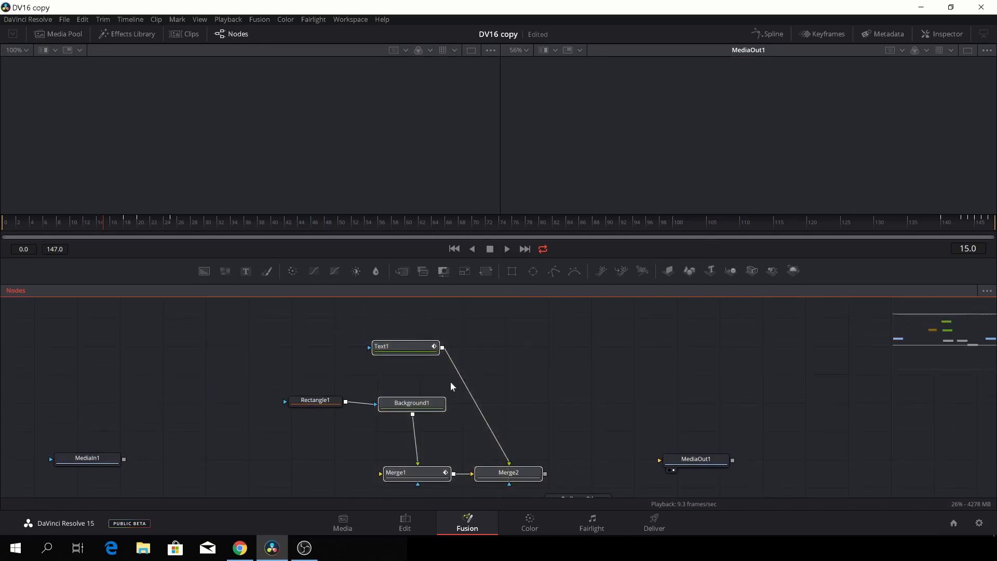
left_click_drag(412, 404, 375, 350)
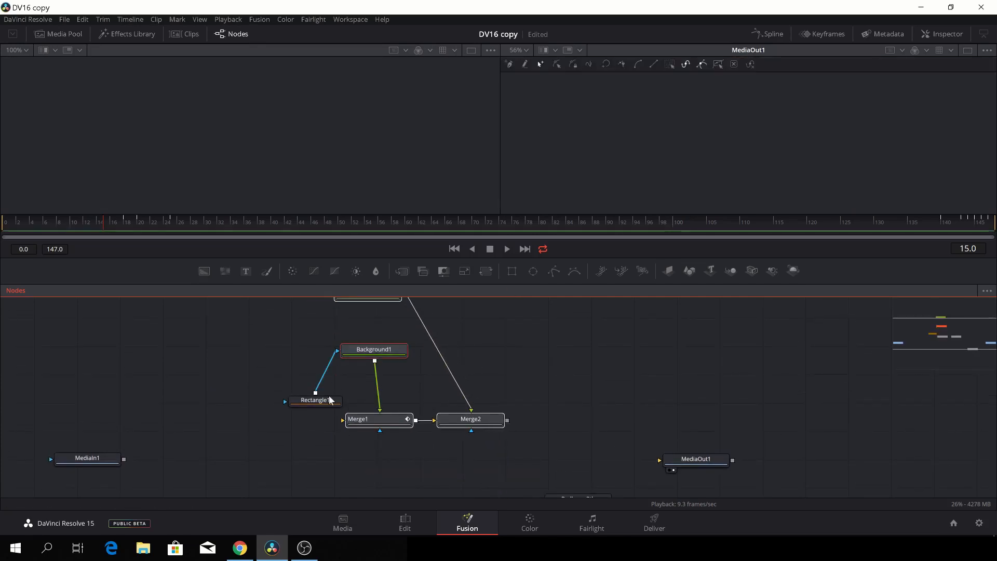
left_click_drag(323, 403, 241, 324)
scroll(281, 393, "down", 2)
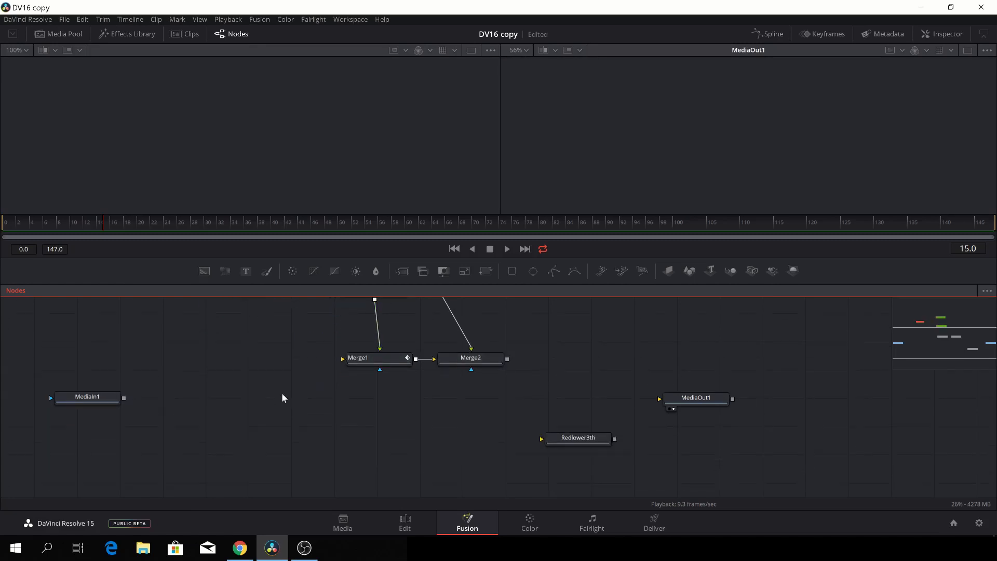
scroll(82, 401, "up", 1)
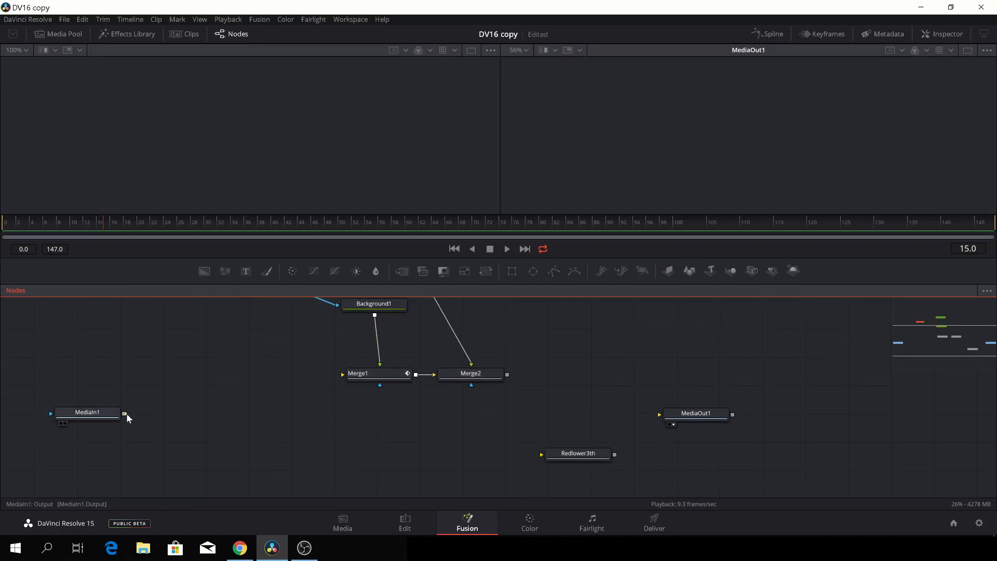
Wire MediaIn1 → Redlower3th → MediaOut1, play back the animation, and return to the Edit page.
left_click_drag(125, 413, 541, 456)
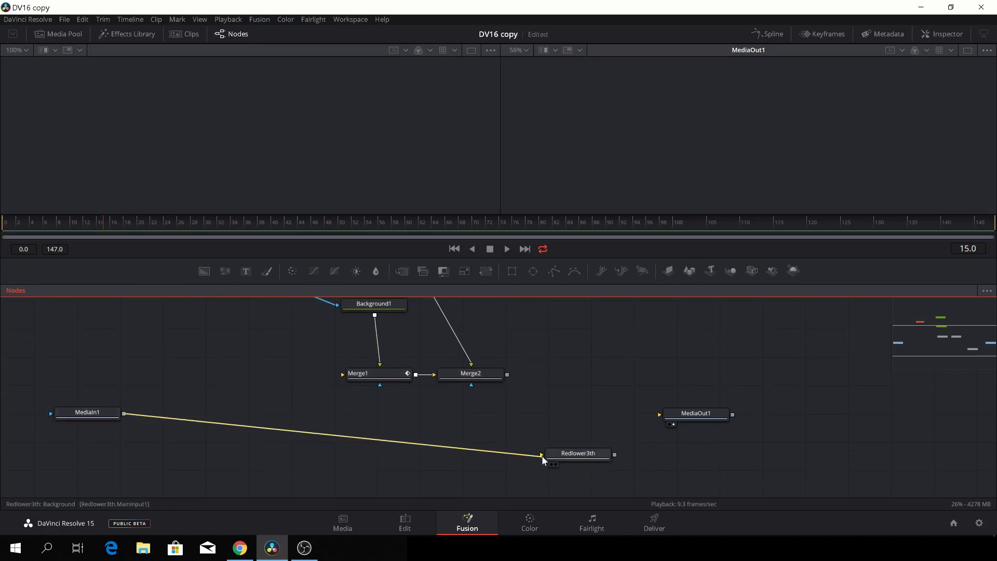
left_click_drag(615, 455, 659, 415)
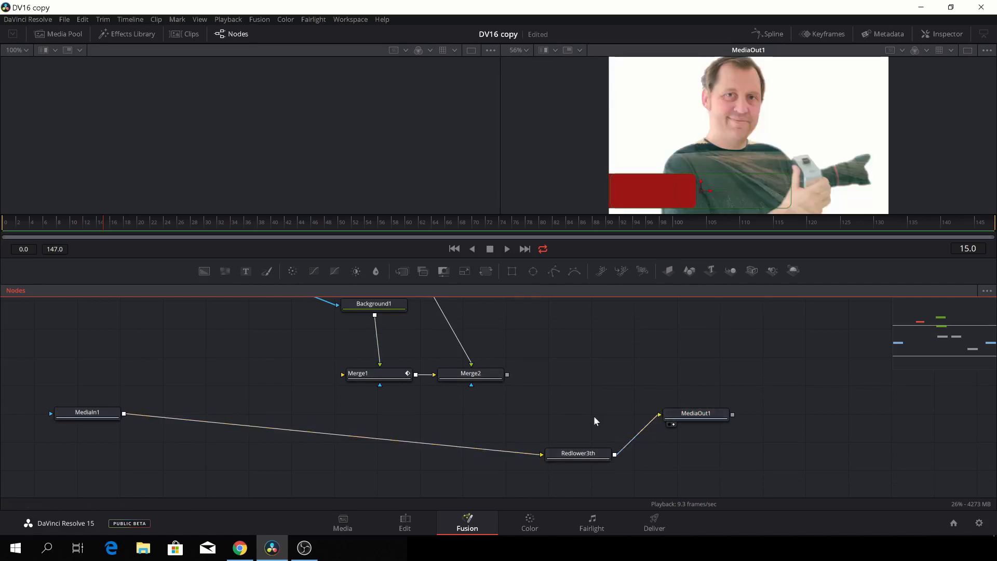
key("space")
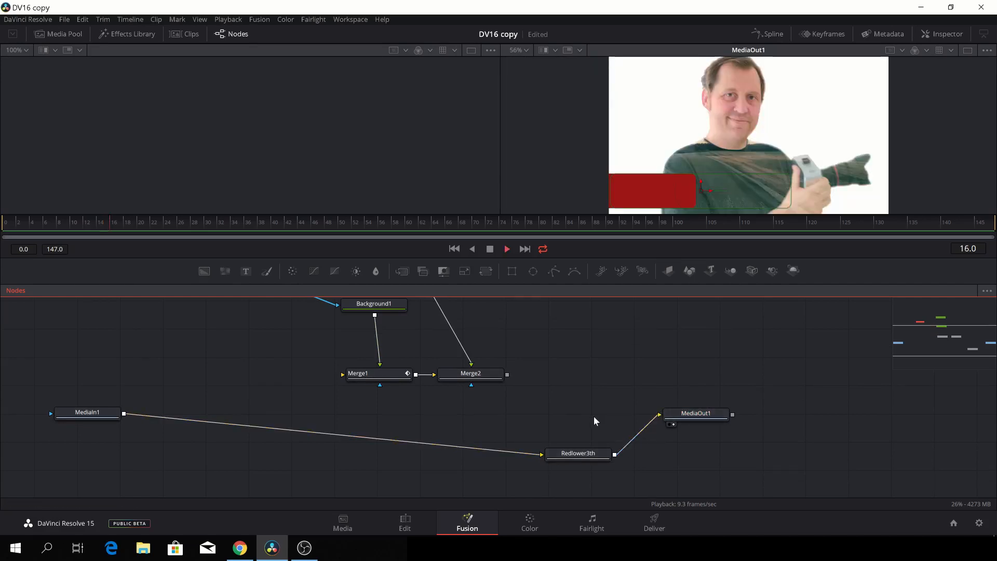
left_click(405, 523)
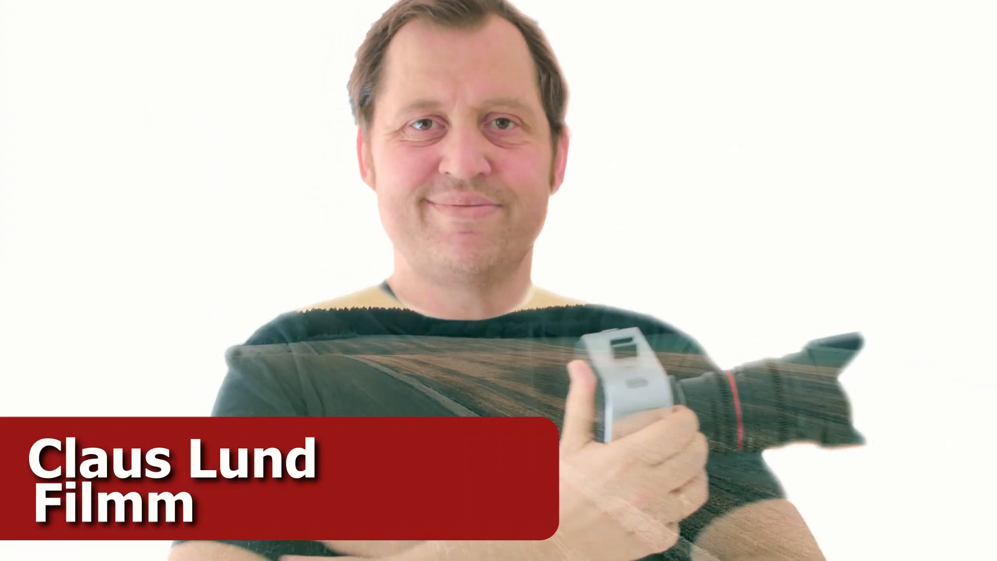